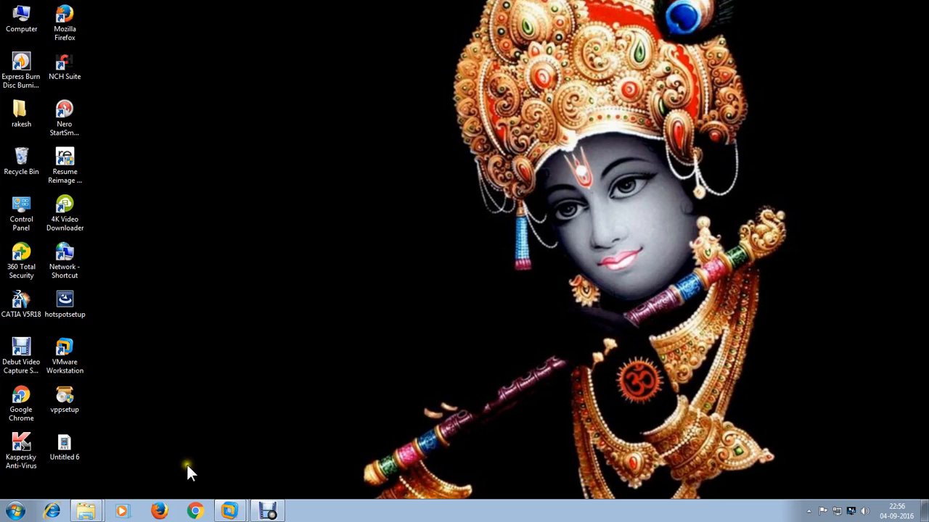
Switch to VMware Workstation and look over the running Windows 7 virtual machine's Install Windows screen, releasing mouse control to the host
click(229, 512)
click(241, 468)
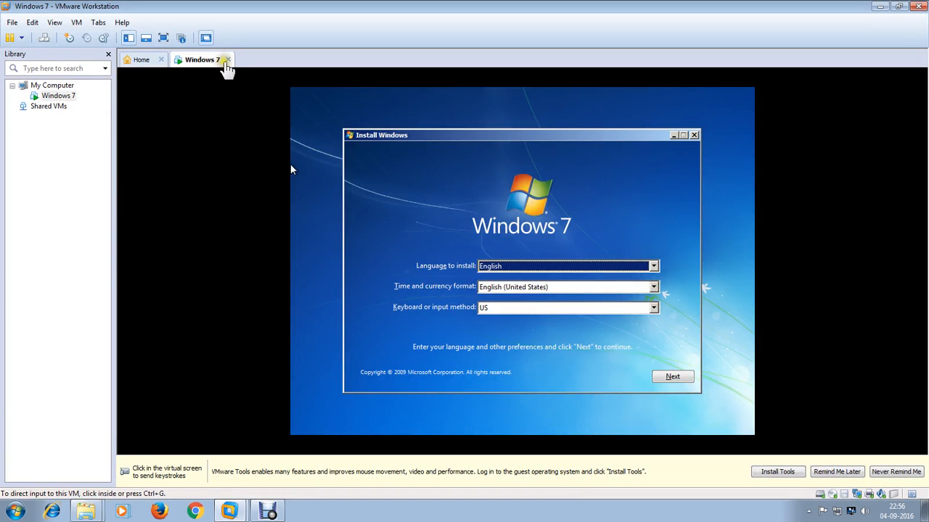
click(435, 366)
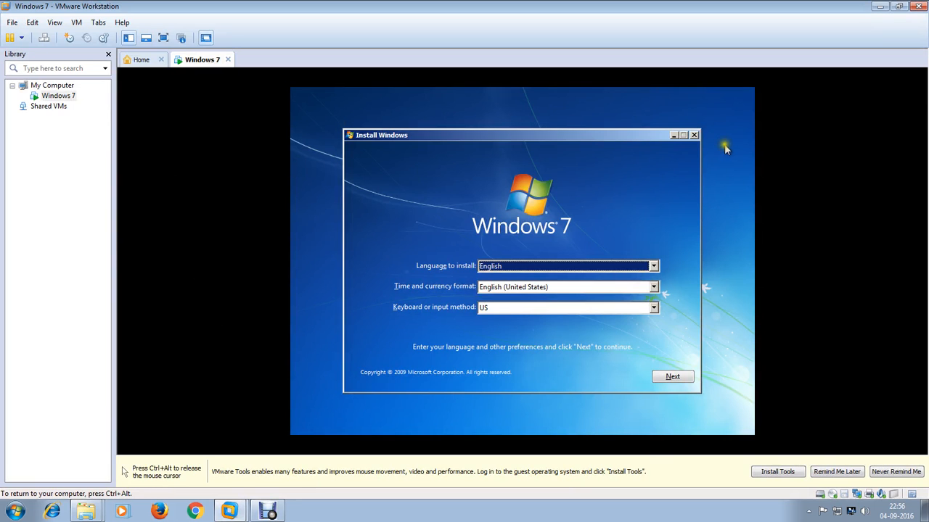
click(878, 6)
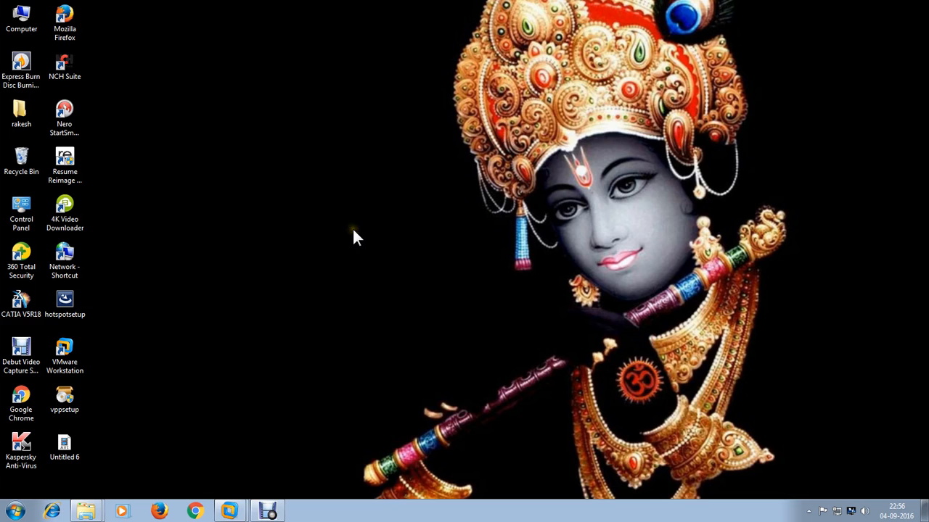
click(229, 511)
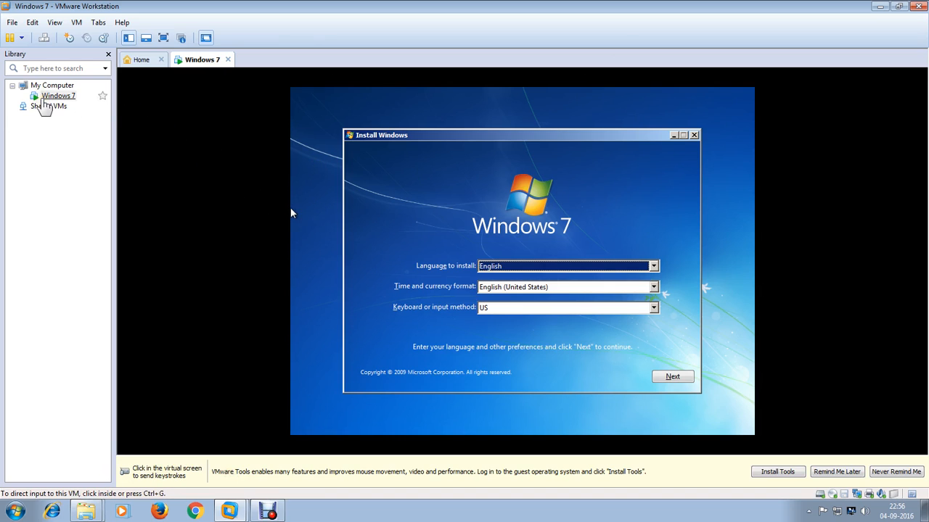
click(430, 299)
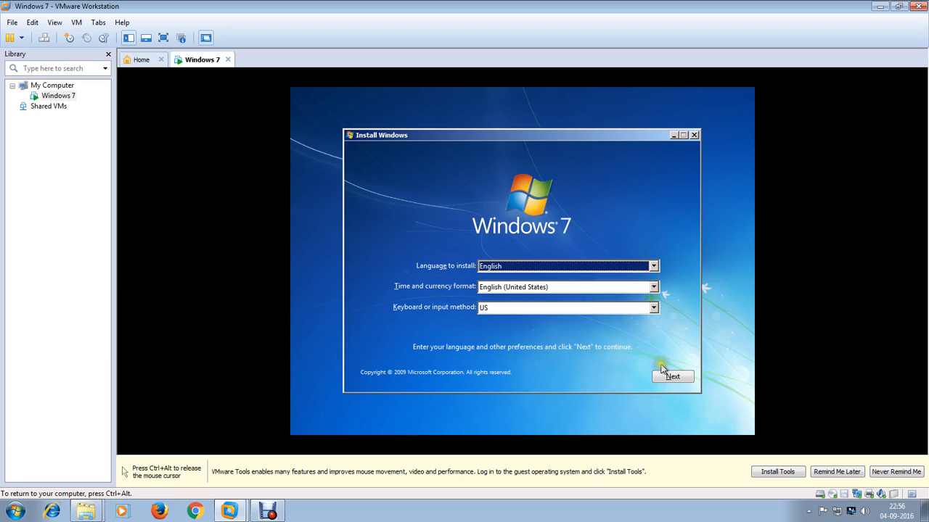
key(ctrl+alt)
click(369, 95)
key(ctrl+alt)
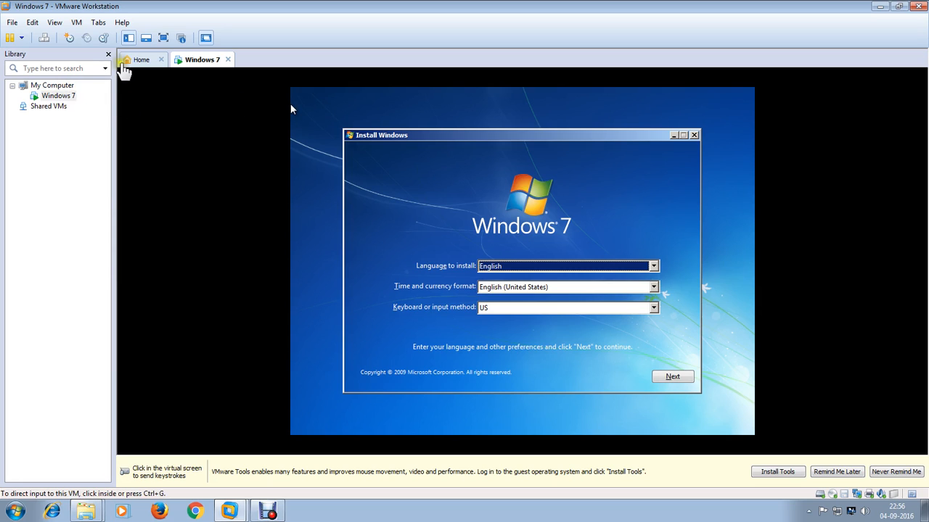
click(877, 7)
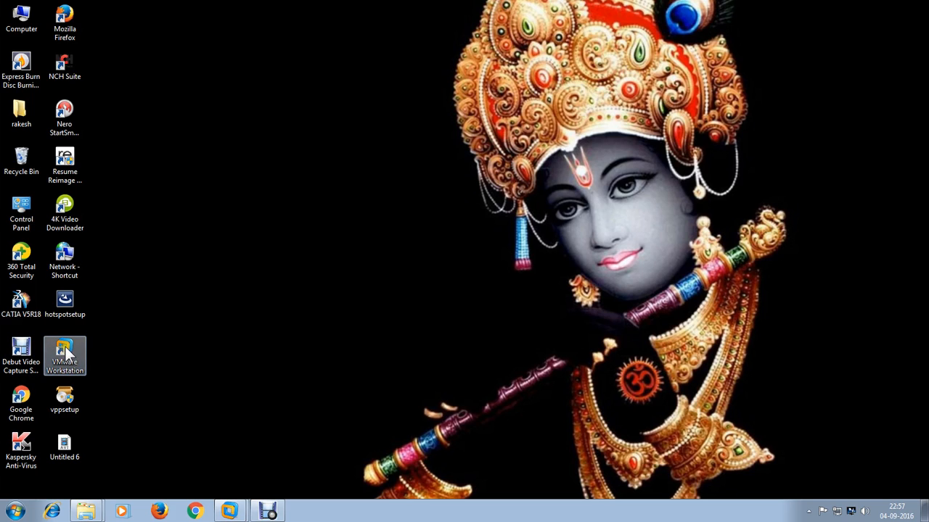
click(229, 510)
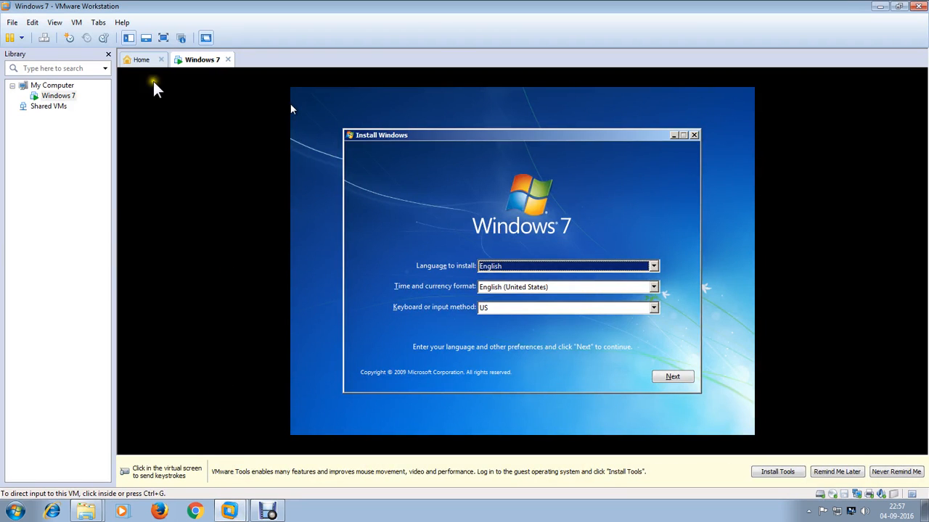
click(143, 60)
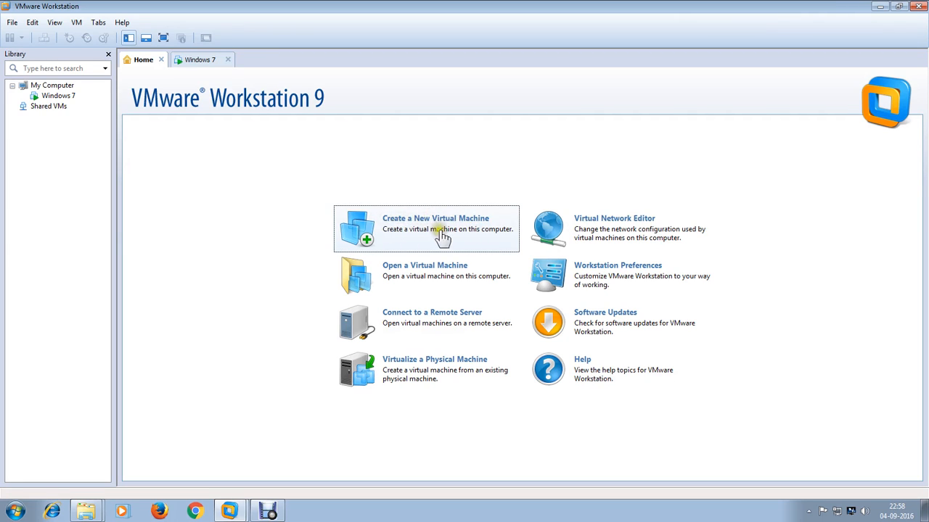
click(390, 222)
click(433, 227)
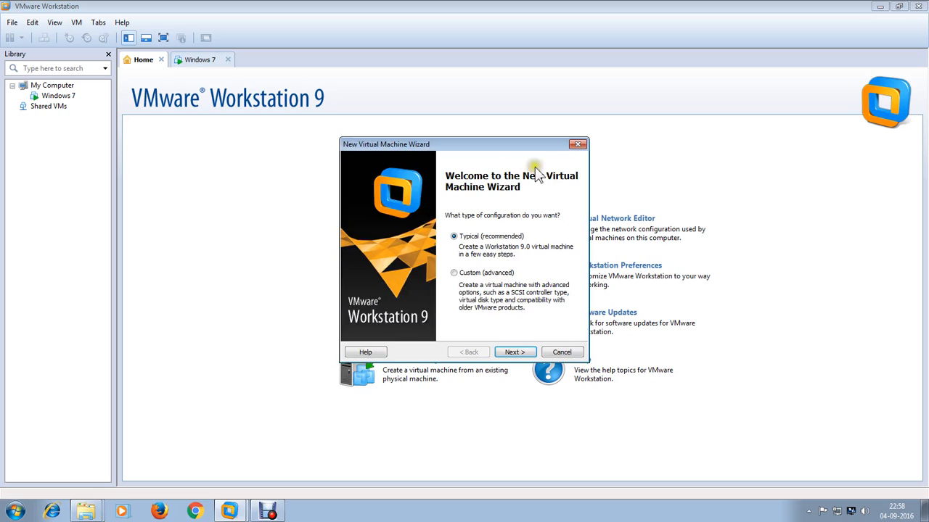
click(576, 145)
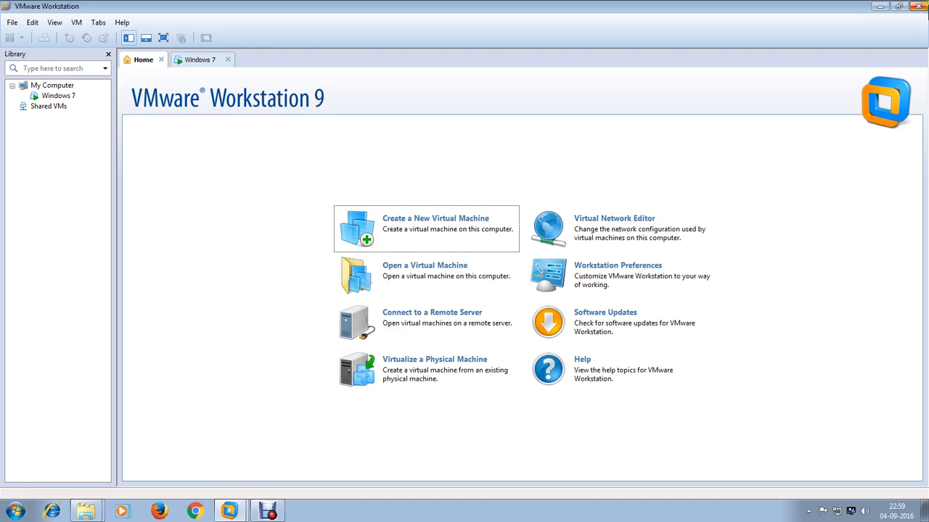
Open the host computer's system properties to check its processor, installed memory and system type
click(880, 7)
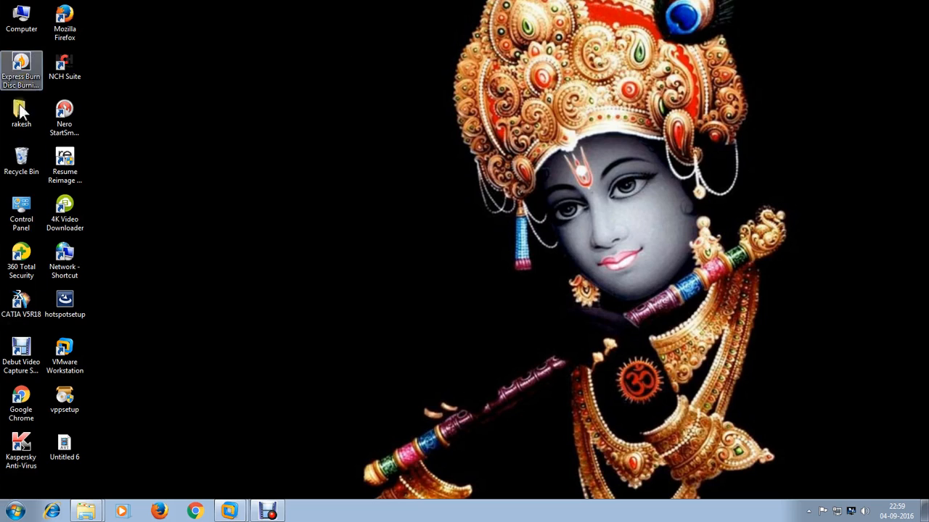
right_click(15, 17)
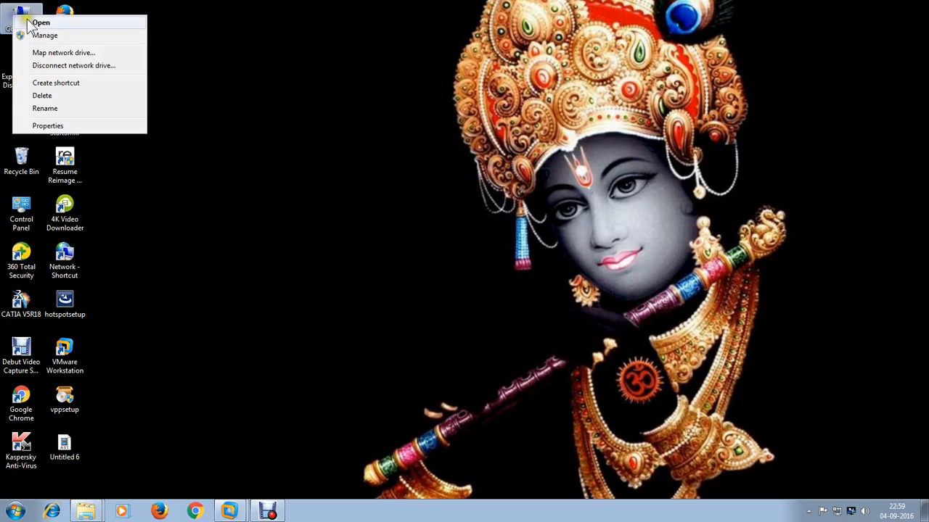
click(81, 123)
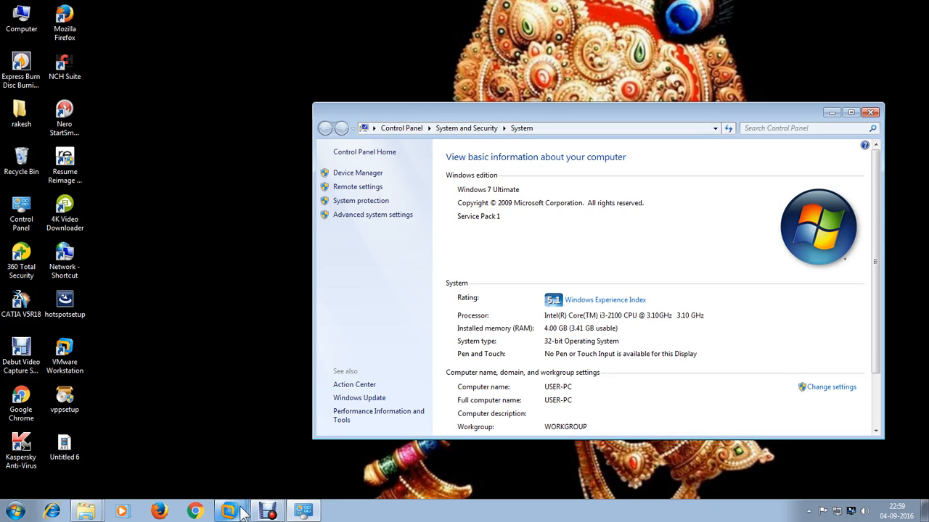
Return to the Windows 7 virtual machine and try capturing mouse control in its Install Windows screen and releasing it to the host
click(230, 468)
click(229, 511)
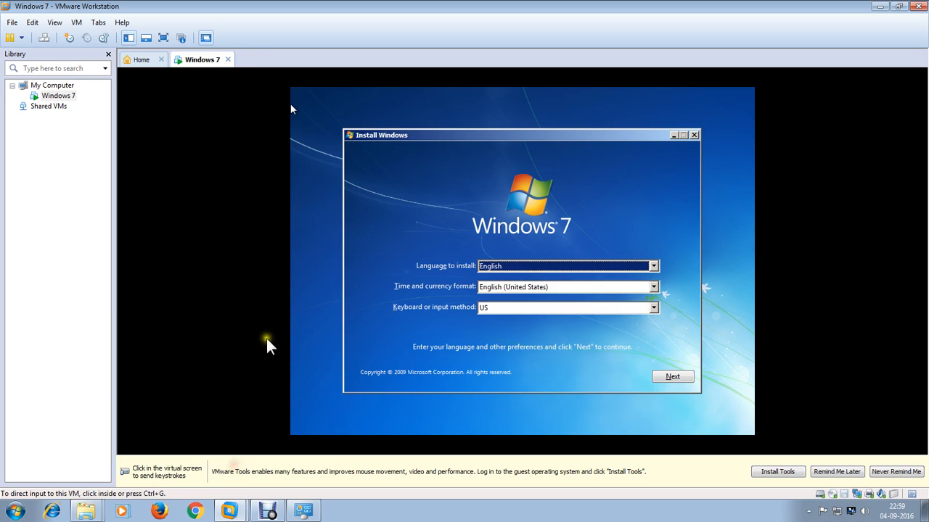
click(286, 217)
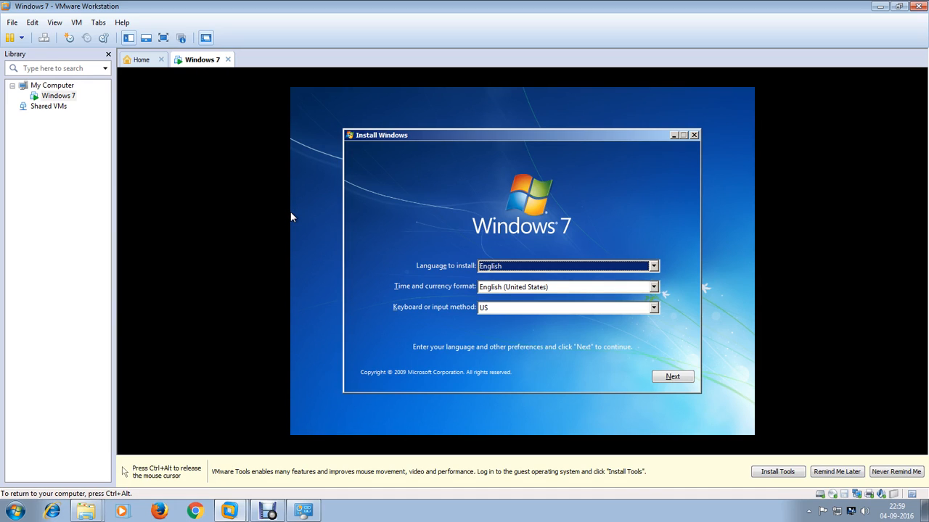
key(ctrl+alt)
click(353, 206)
key(ctrl+alt)
click(592, 268)
key(ctrl+alt)
click(537, 243)
key(ctrl+alt)
click(357, 300)
key(ctrl+alt)
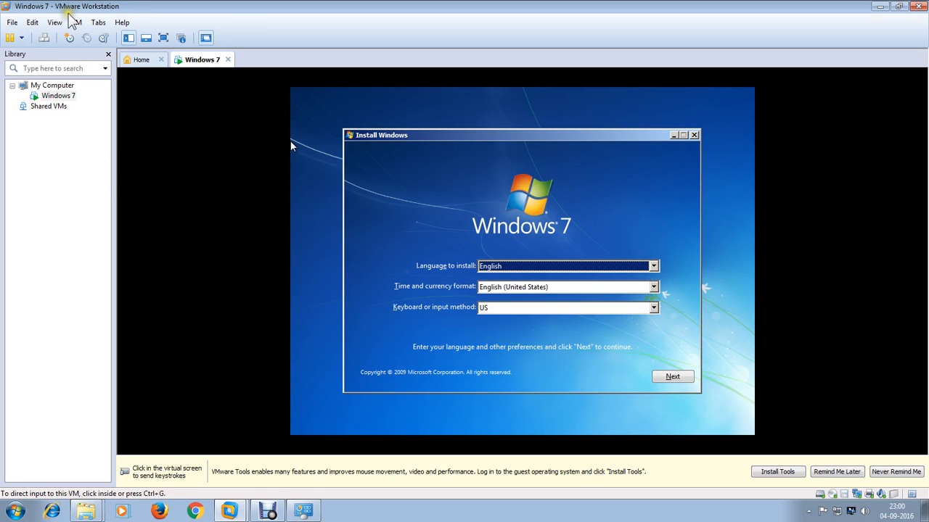
click(598, 192)
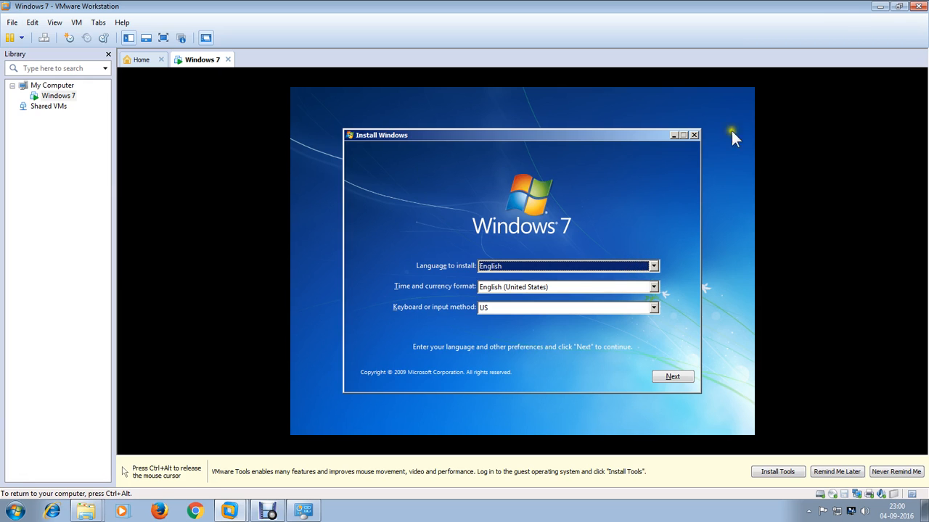
key(ctrl+alt)
Clear the open windows from the desktop and open the windows vista folder on New Volume (D:)
click(879, 6)
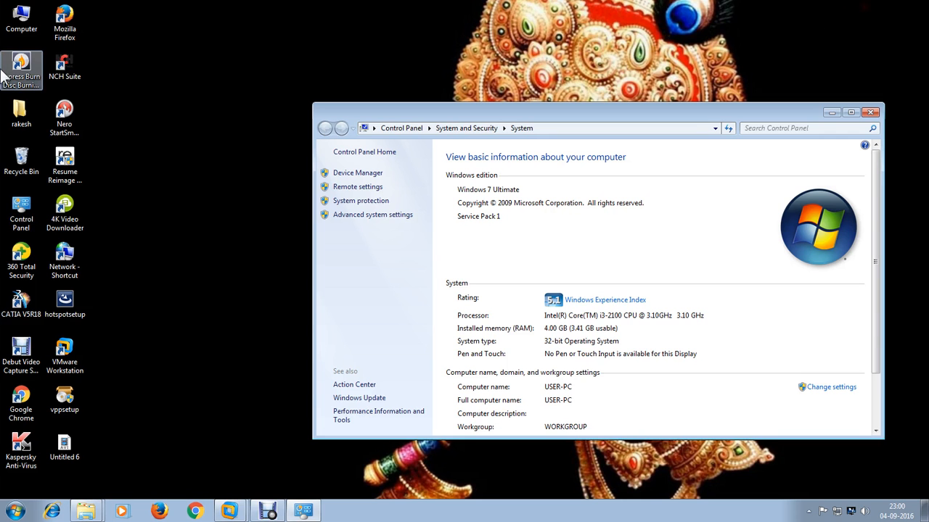
click(830, 111)
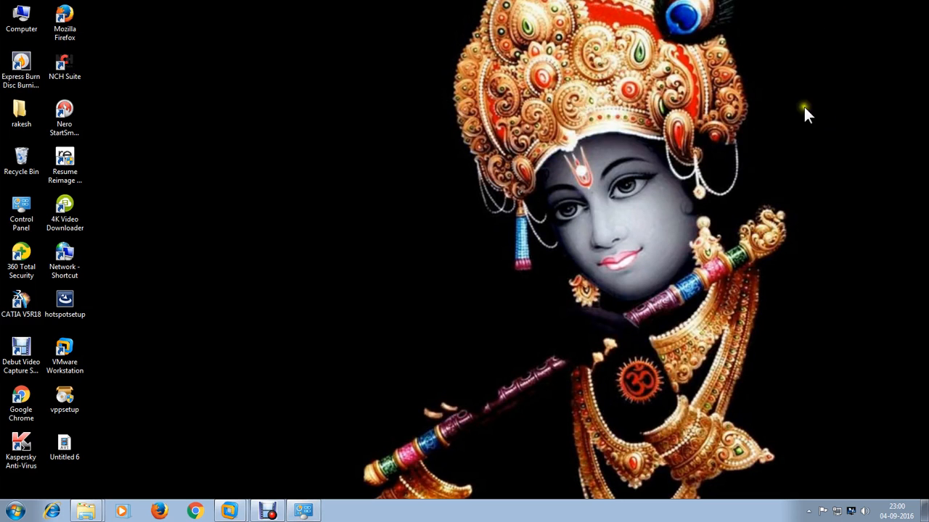
double_click(18, 26)
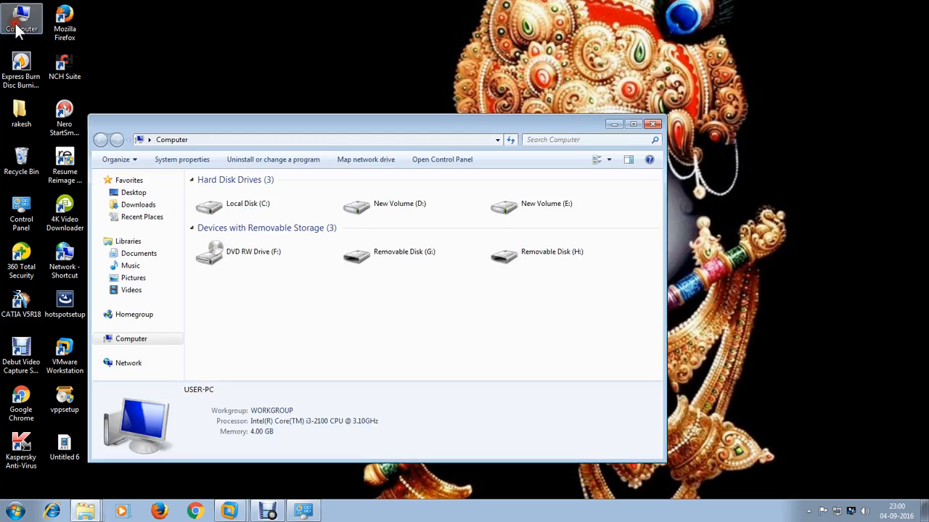
double_click(417, 205)
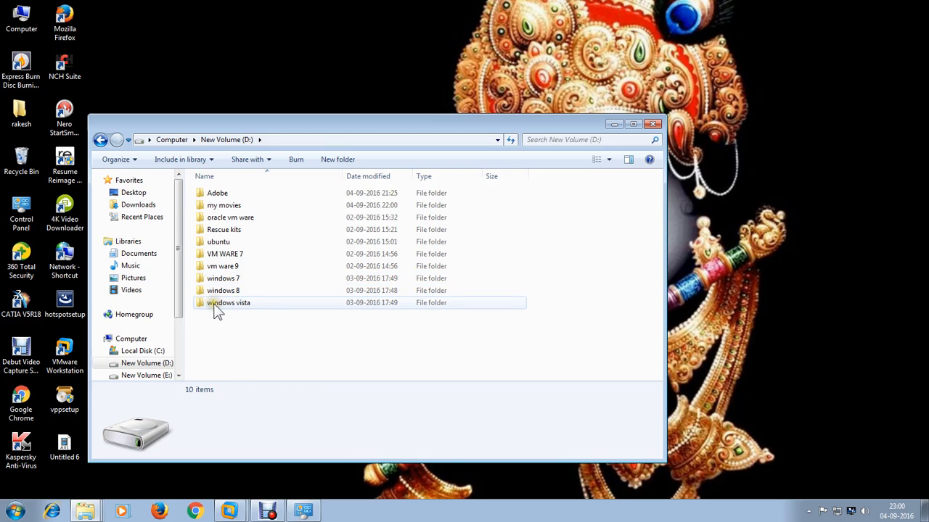
double_click(247, 303)
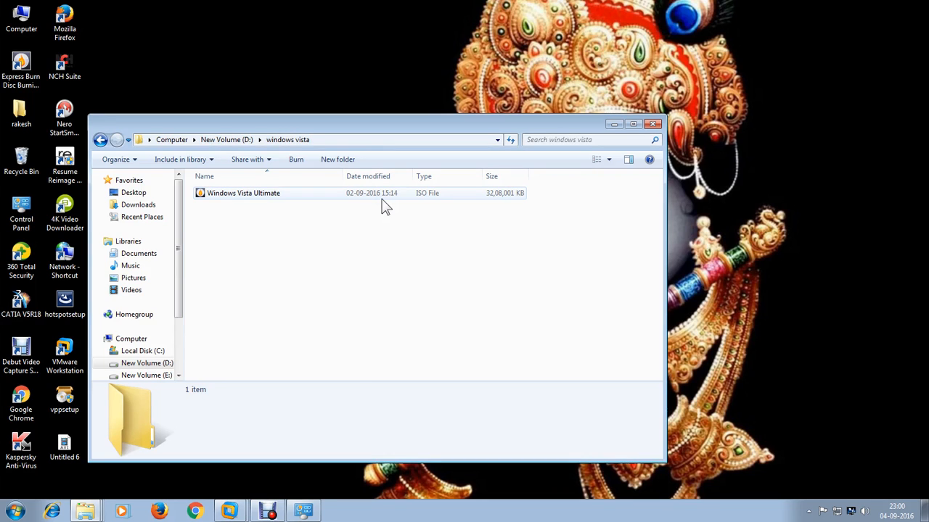
Examine the Windows Vista Ultimate ISO file's details and move the folder window clear of the desktop icons
click(343, 196)
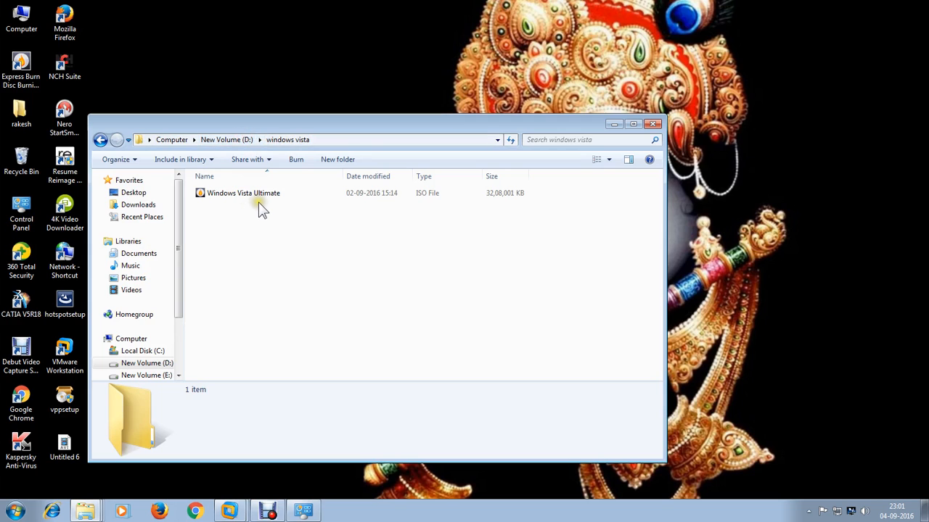
click(455, 195)
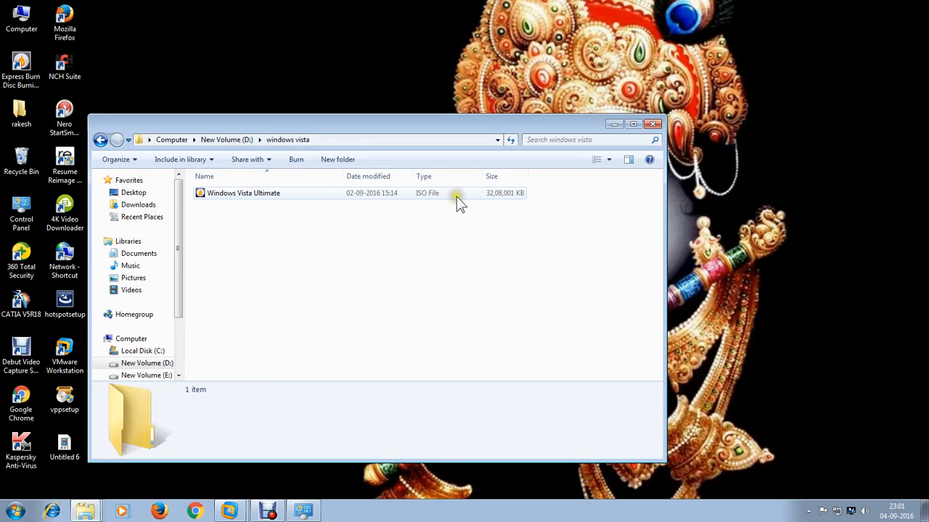
click(455, 195)
click(630, 245)
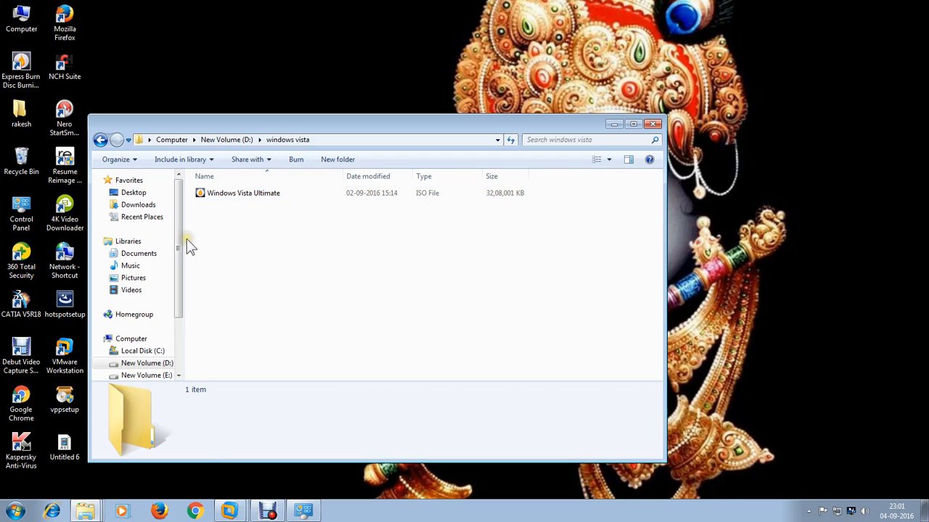
drag(180, 240, 176, 288)
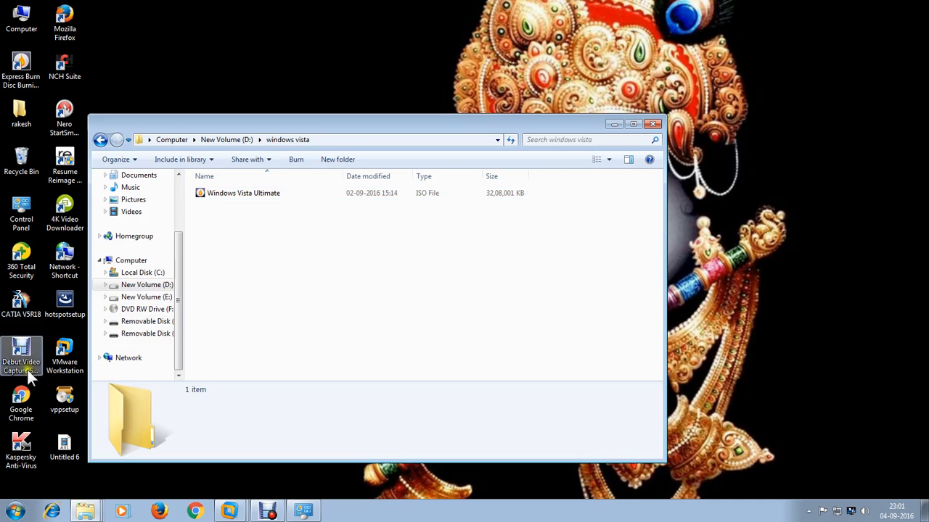
drag(261, 124, 436, 136)
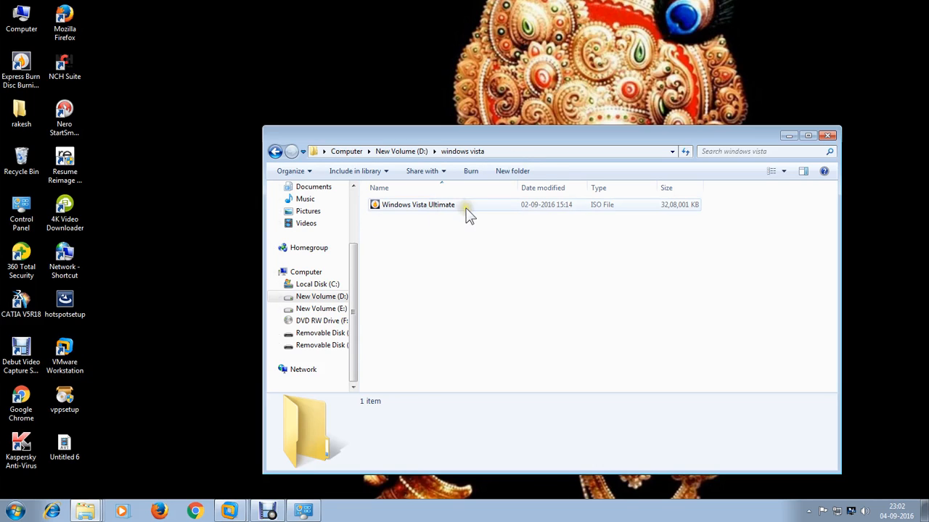
Launch VMware Workstation from the desktop and close the extra window, keeping the original home page
double_click(68, 352)
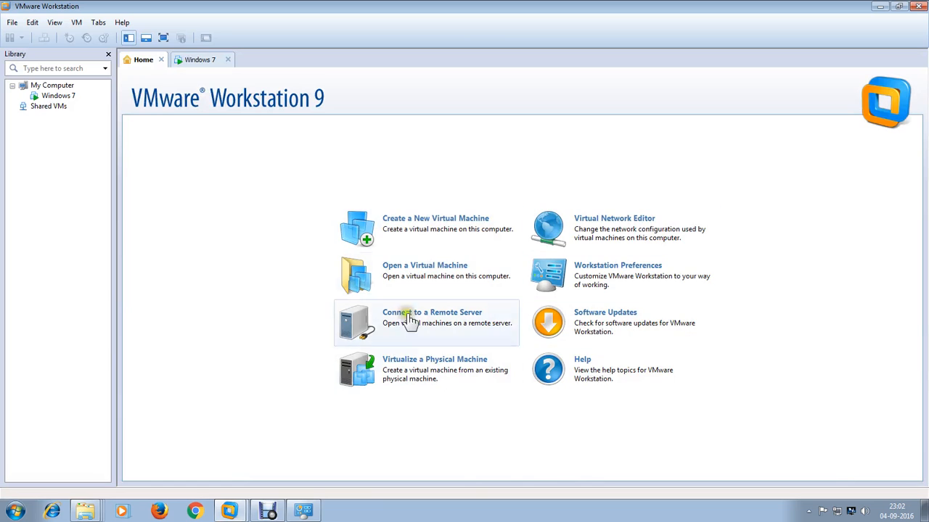
click(414, 219)
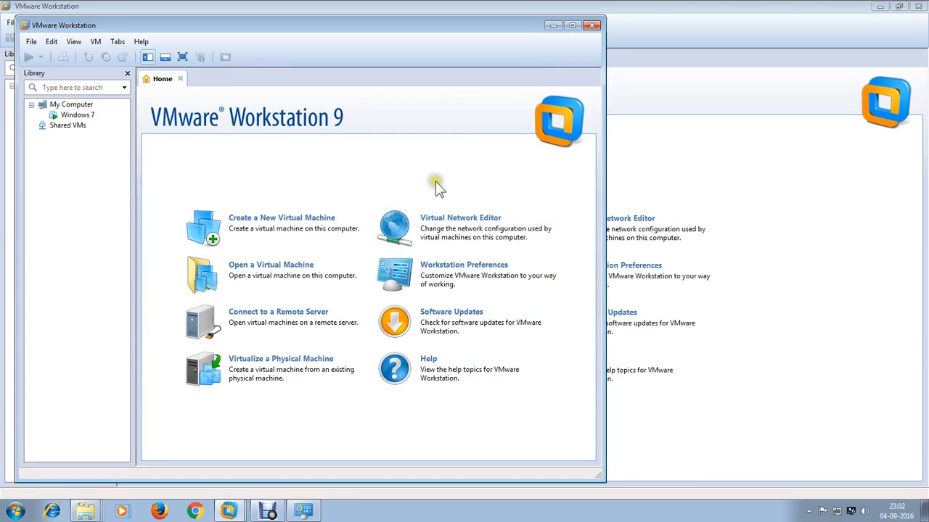
click(591, 26)
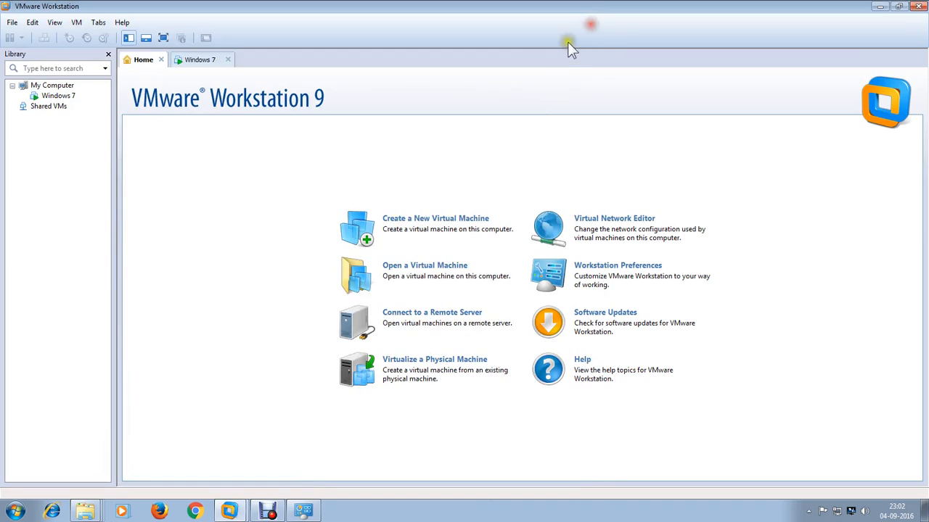
Start creating a new virtual machine with the Typical configuration, choosing to install the operating system later
click(412, 231)
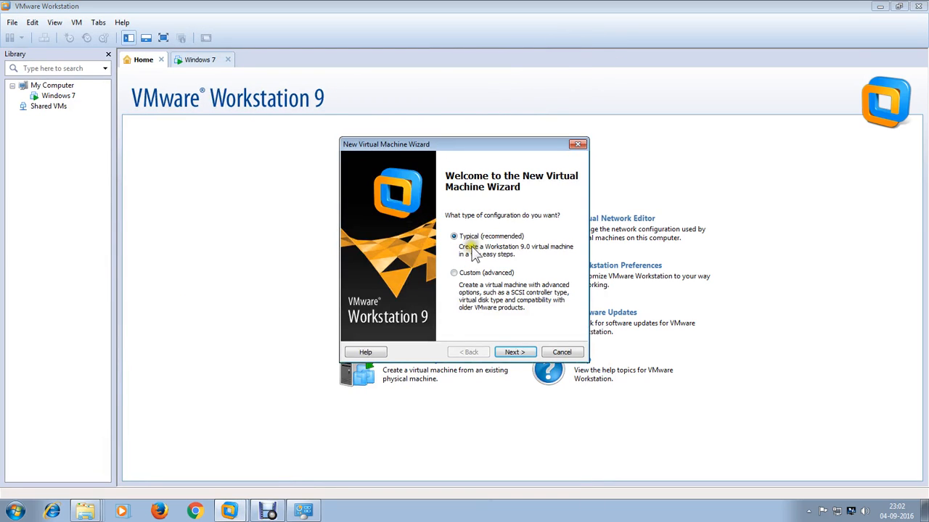
click(513, 352)
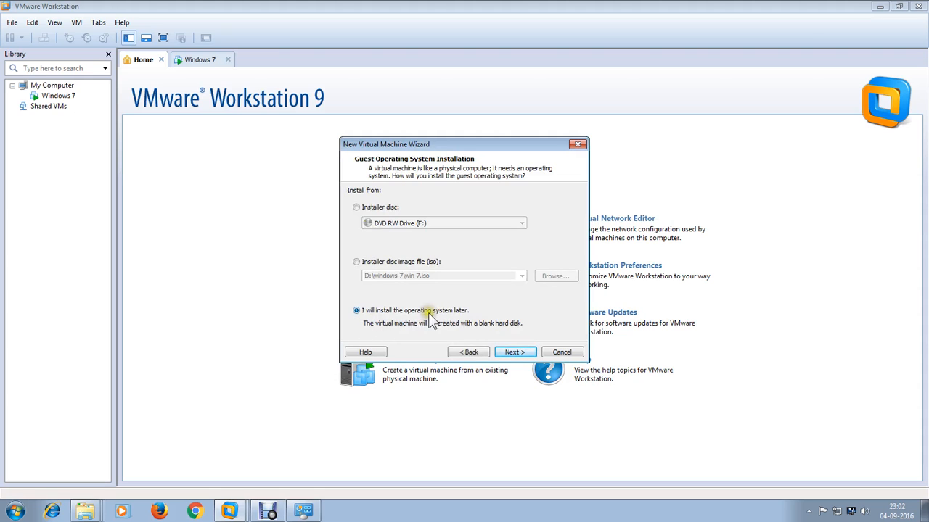
click(501, 352)
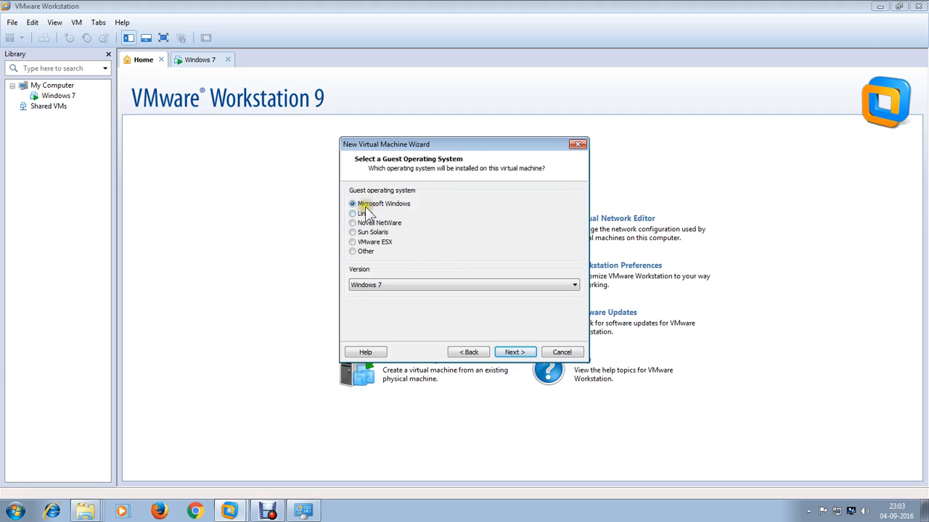
Choose Windows Vista as the Microsoft Windows guest version and continue to naming the virtual machine
click(395, 285)
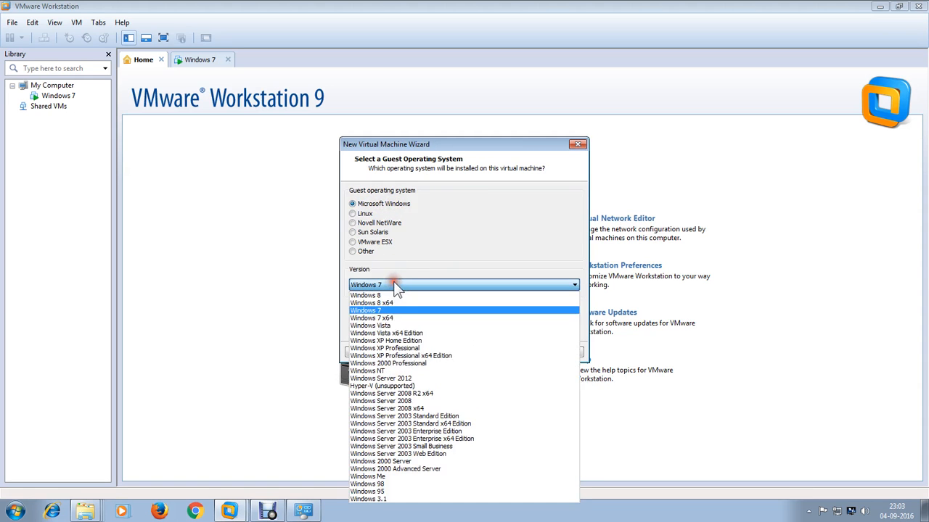
click(401, 325)
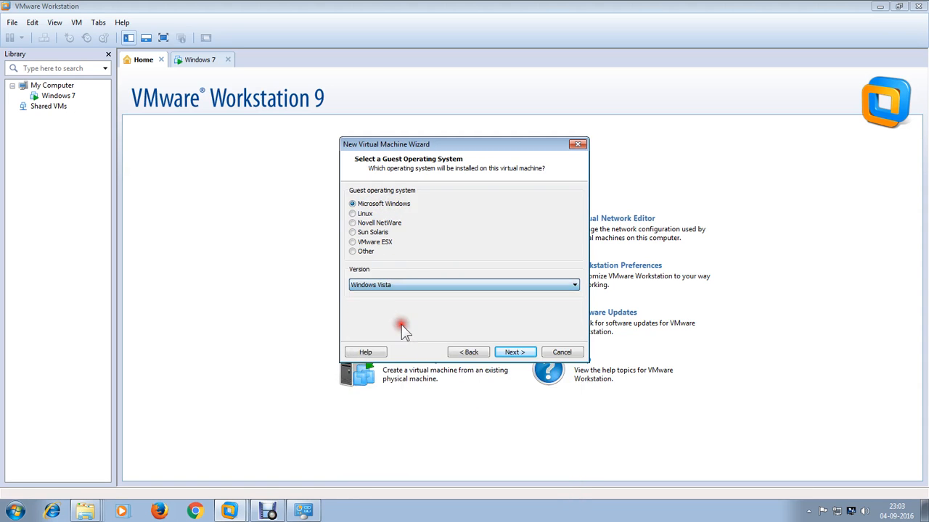
click(514, 352)
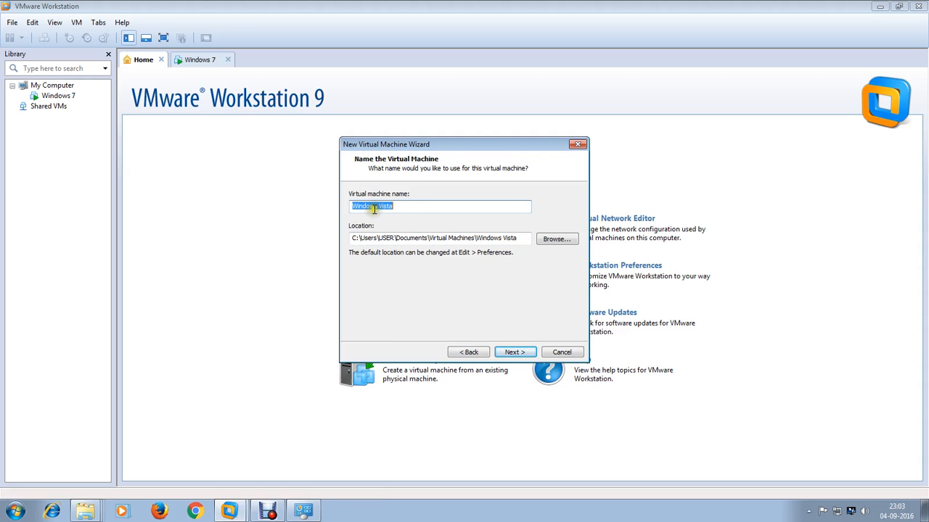
Keep the name Windows Vista and browse to New Volume (E:) for the virtual machine's location
click(400, 208)
click(549, 242)
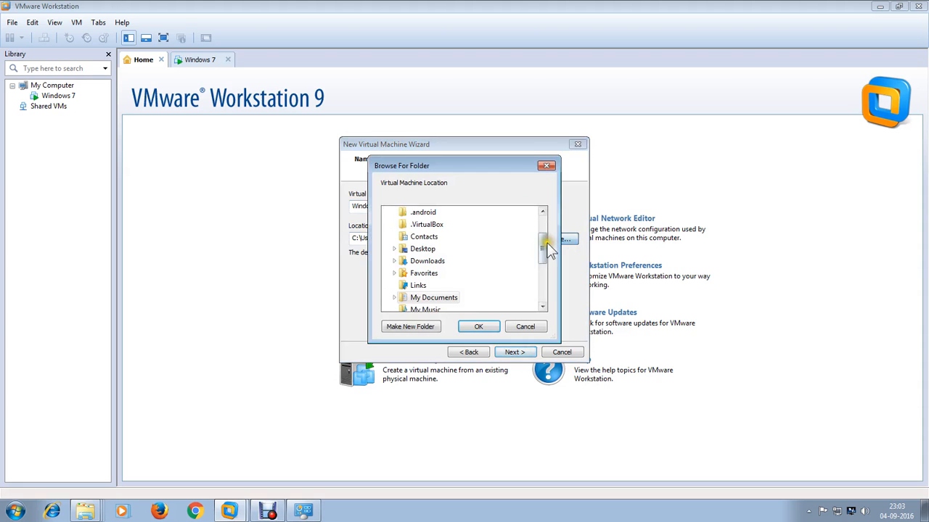
drag(544, 245, 539, 280)
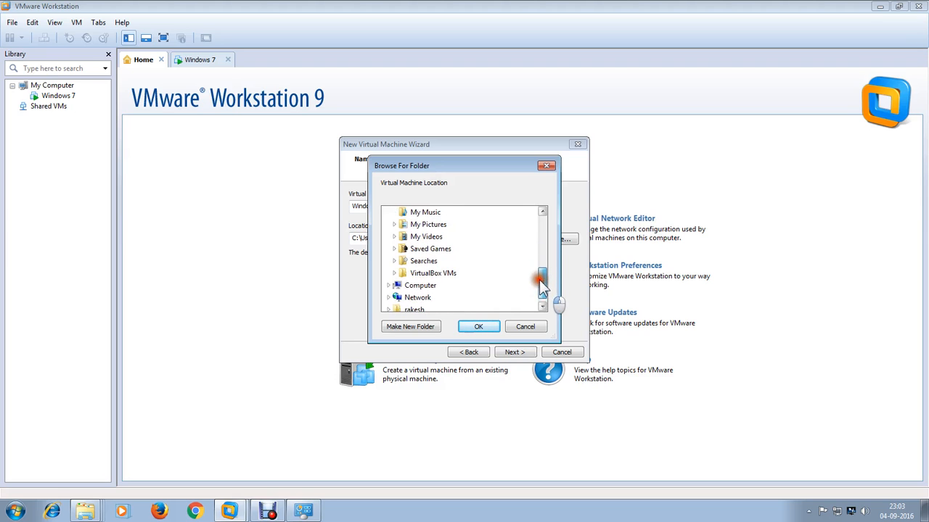
click(438, 286)
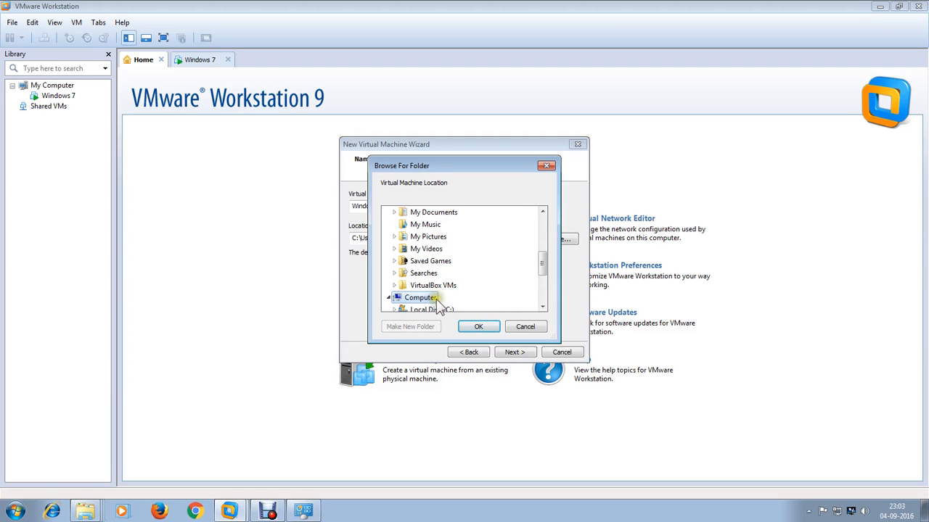
drag(543, 261, 545, 280)
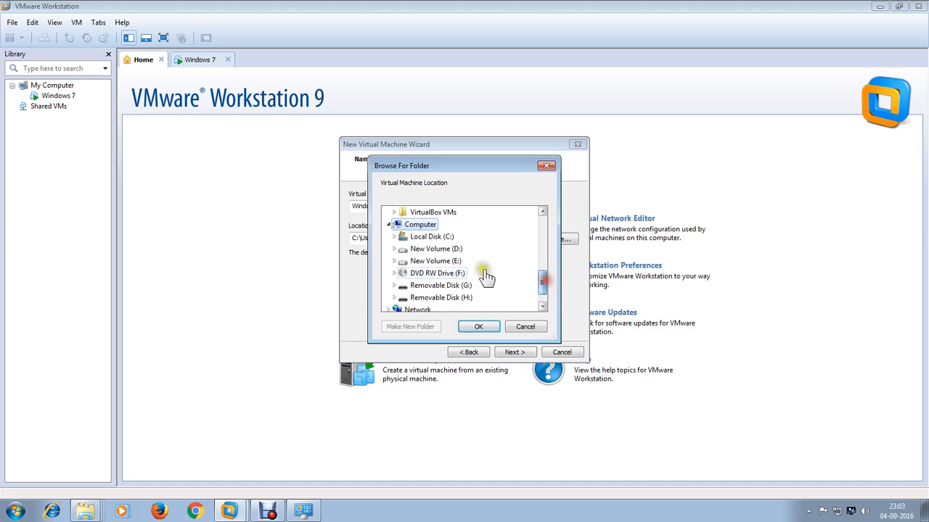
click(437, 261)
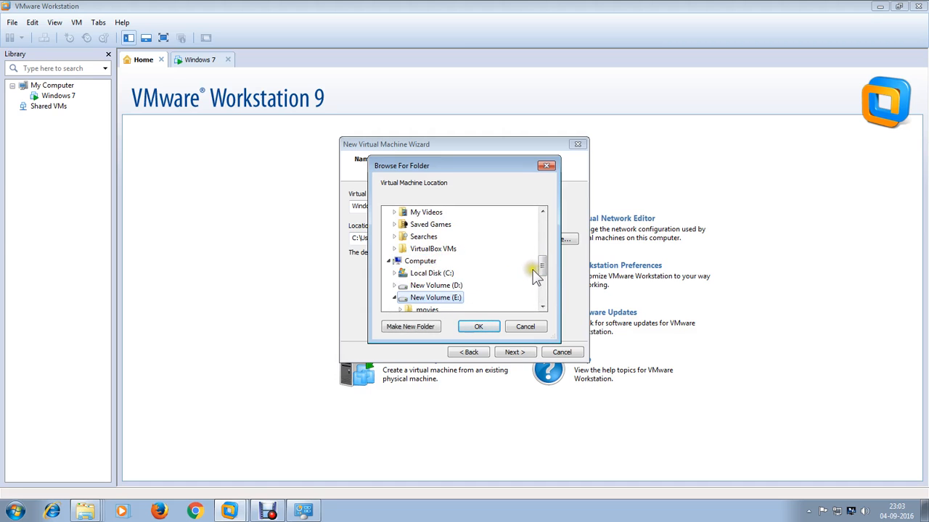
drag(539, 263, 538, 279)
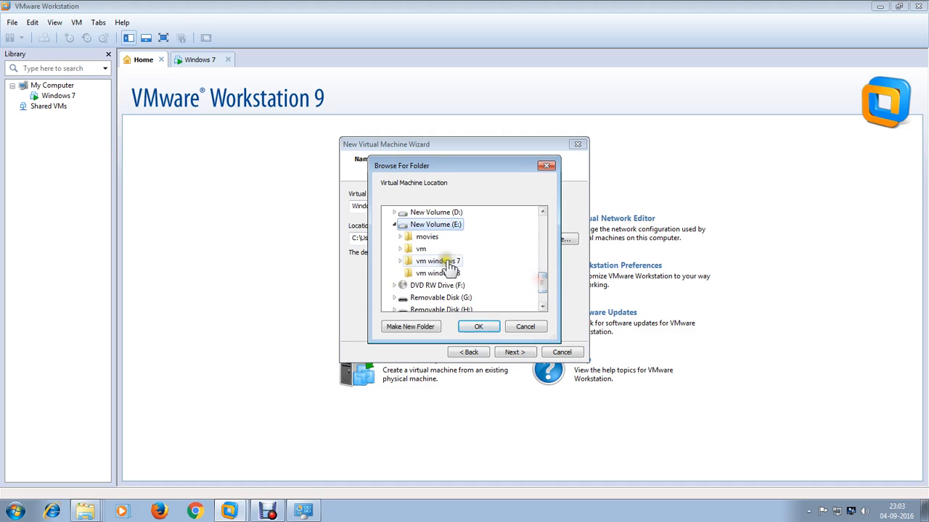
Create a folder named vista on New Volume (E:) and use it as the virtual machine's location
click(427, 328)
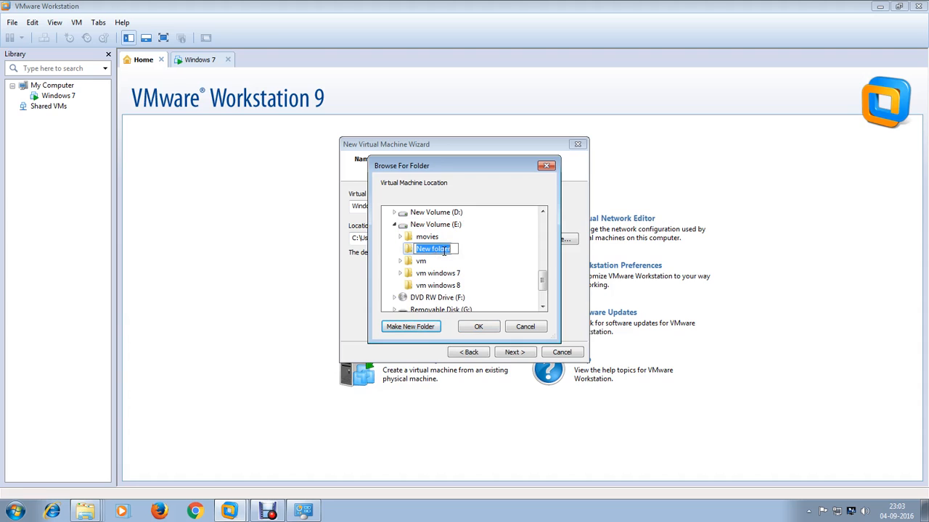
text(vista)
click(469, 255)
click(484, 325)
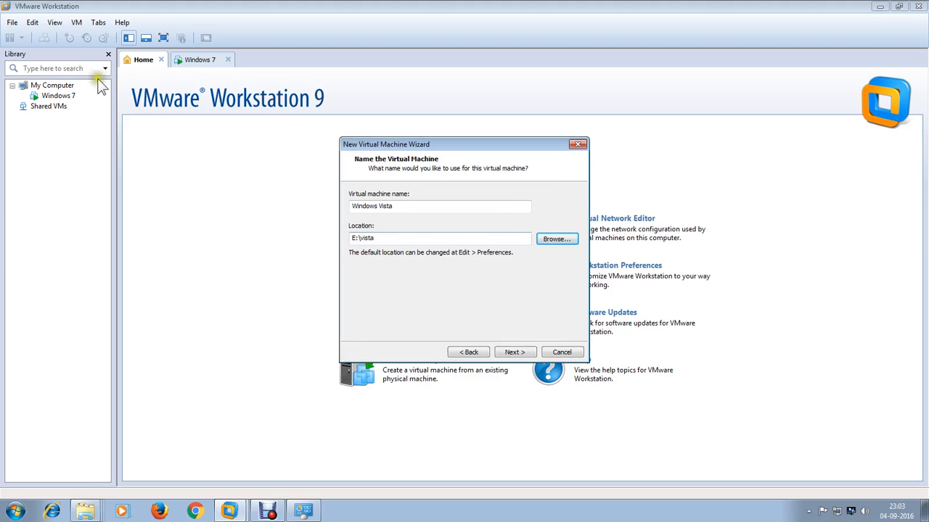
click(513, 353)
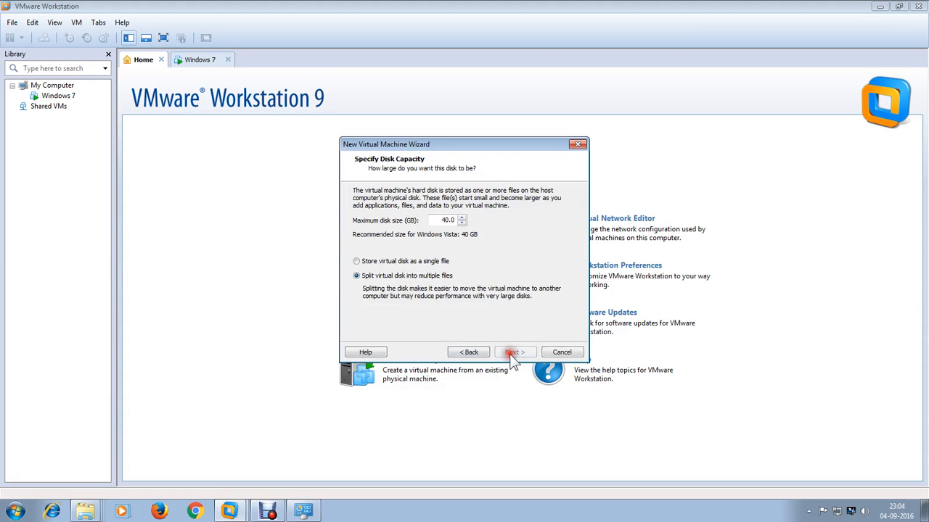
Set the maximum disk size to 50 GB and store the virtual disk as a single file
click(450, 225)
click(448, 220)
double_click(447, 220)
text(50)
click(357, 261)
click(527, 353)
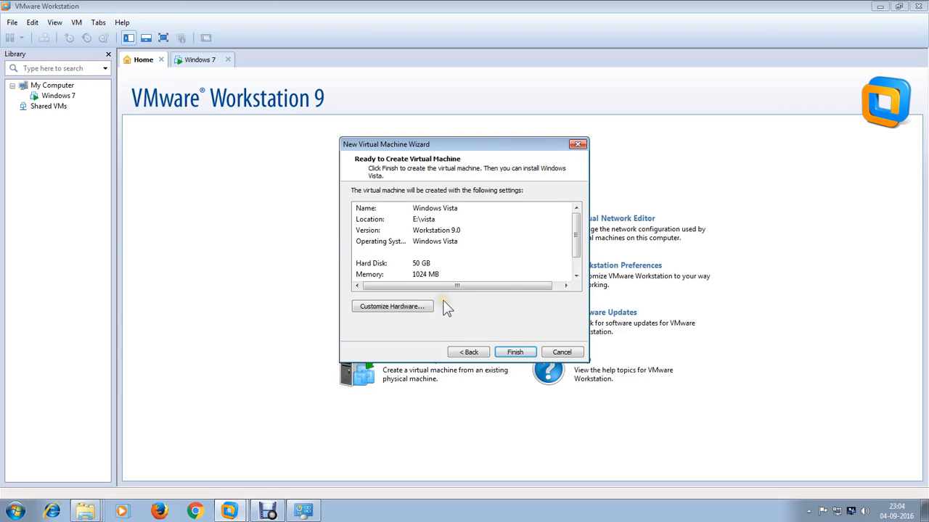
Open the new virtual machine's hardware customization and display the settings of the new CD/DVD drive
click(398, 308)
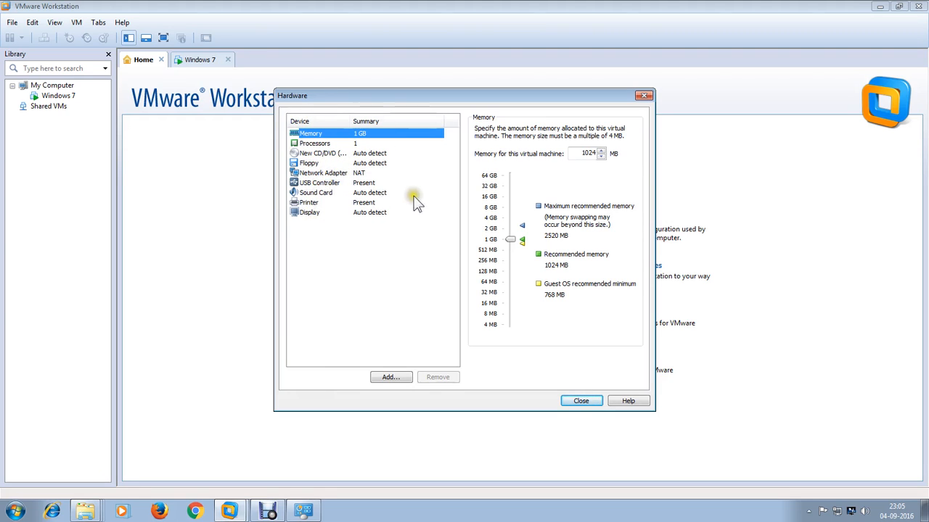
click(317, 144)
click(319, 152)
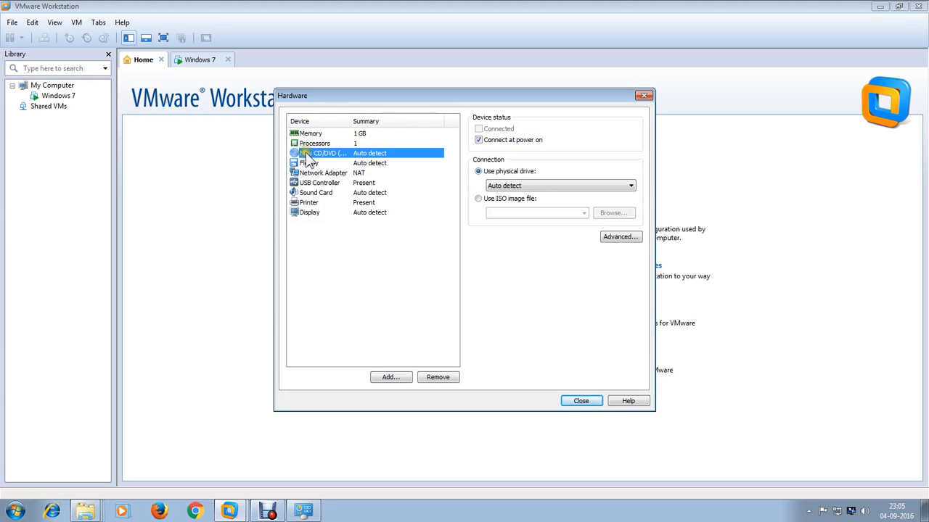
click(381, 154)
click(480, 202)
click(478, 199)
click(498, 185)
click(501, 172)
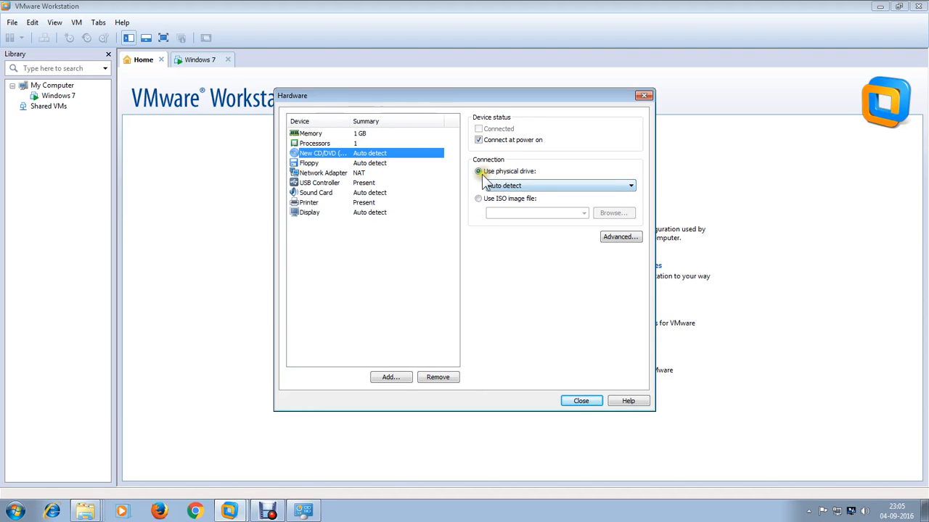
click(530, 184)
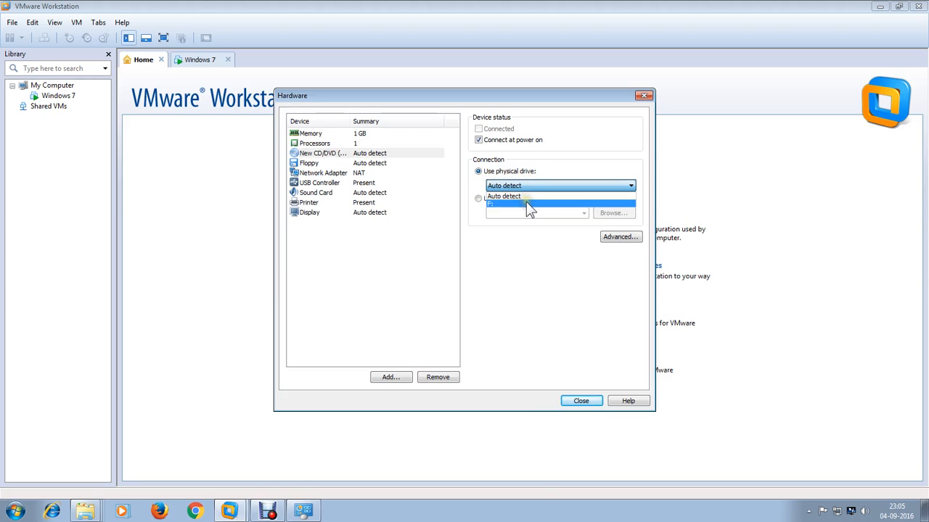
click(528, 203)
click(537, 196)
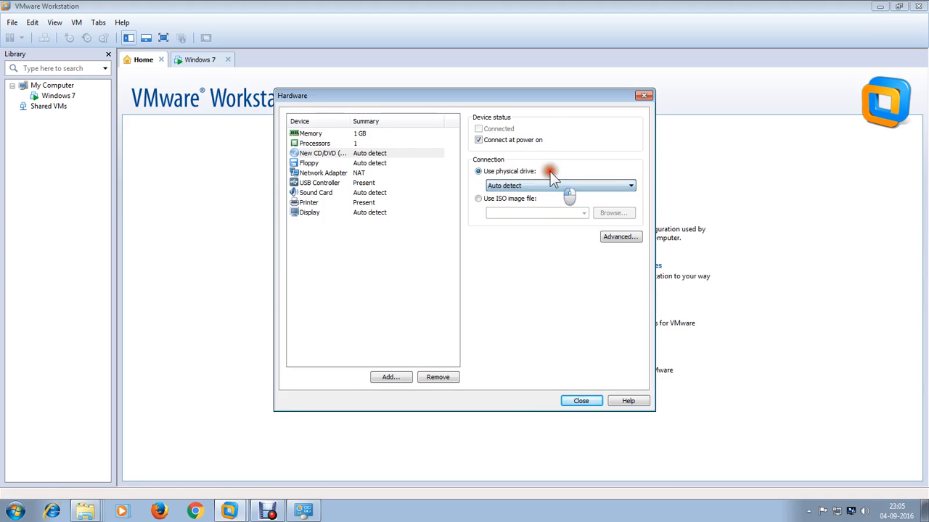
Attach the Windows Vista Ultimate ISO from D:\windows vista to the CD/DVD drive and finish creating the virtual machine
click(478, 200)
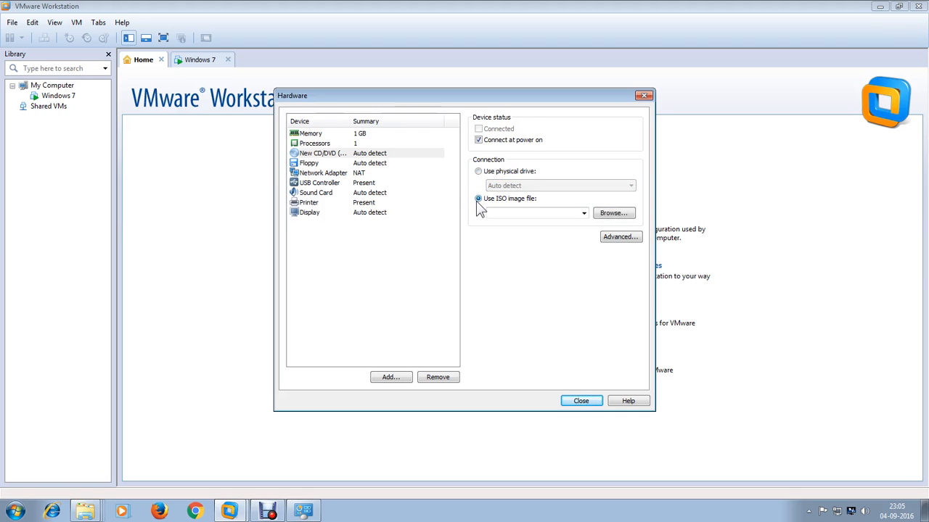
click(614, 213)
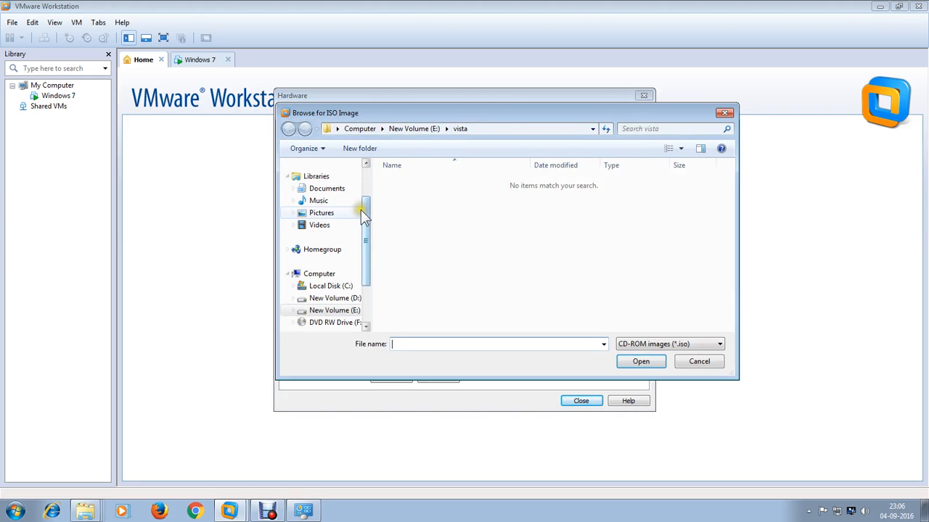
click(354, 298)
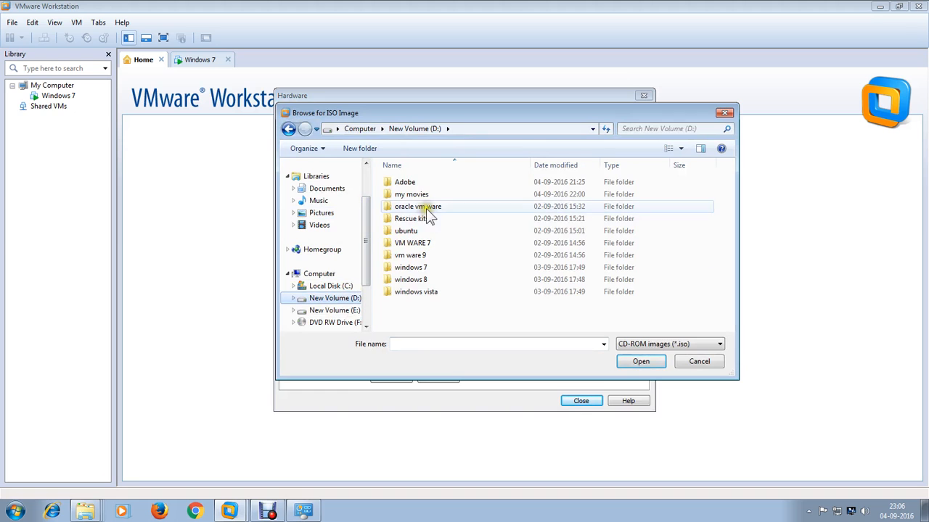
double_click(423, 291)
click(467, 183)
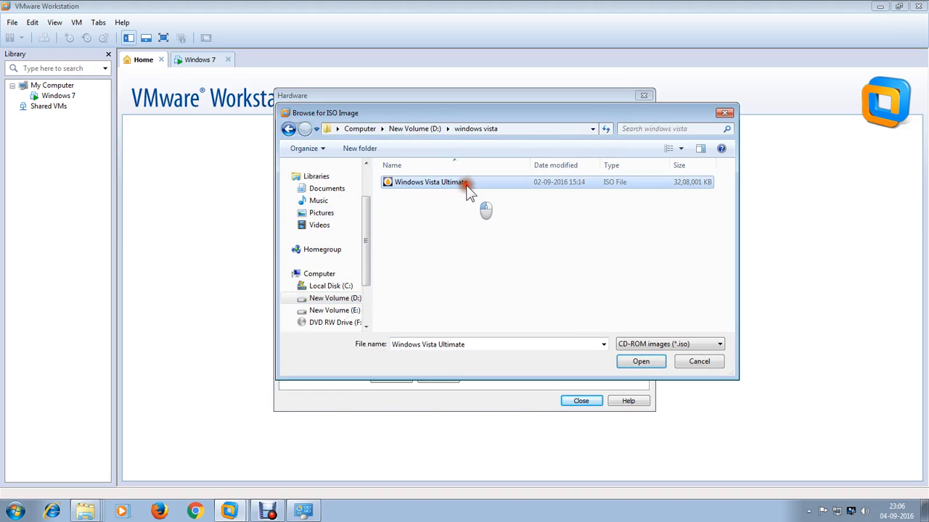
click(638, 361)
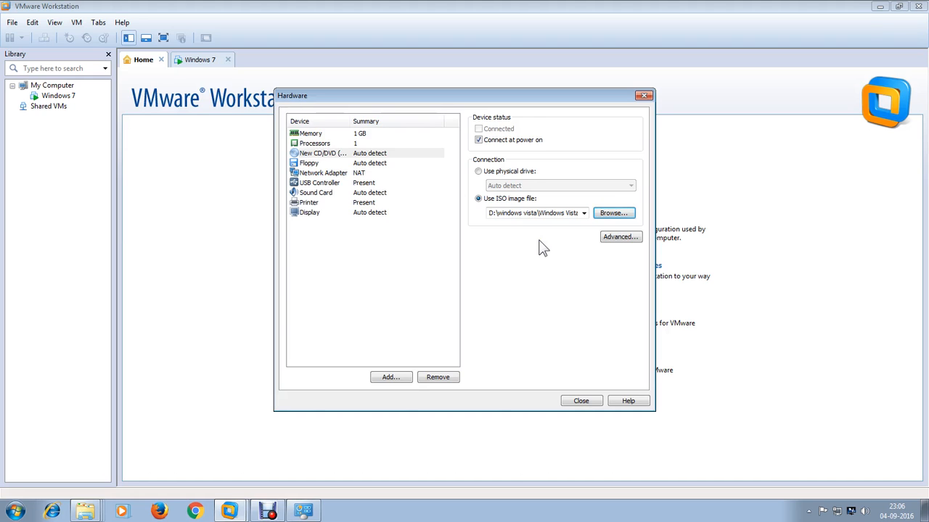
click(580, 402)
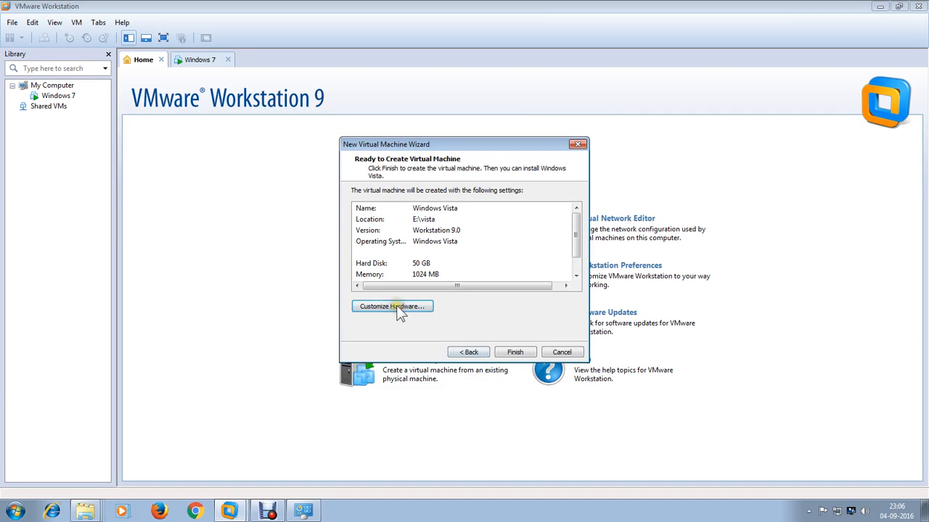
click(515, 351)
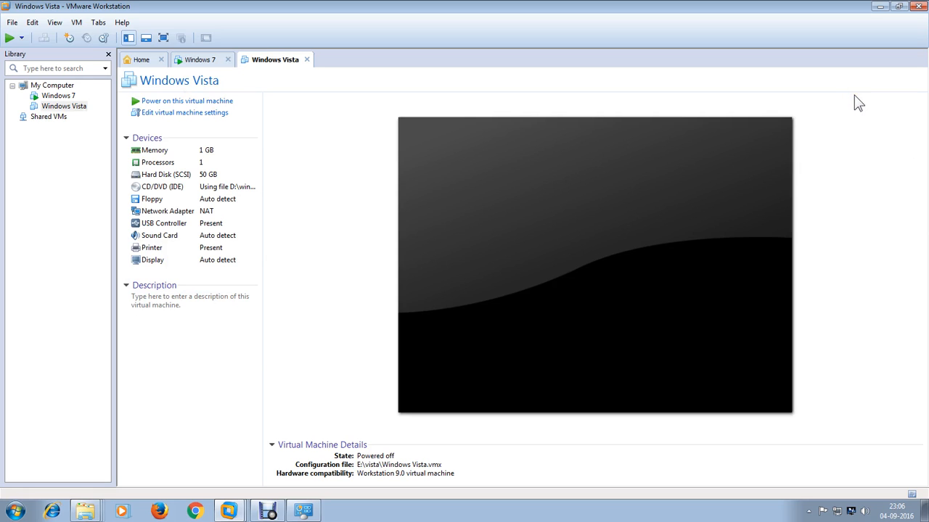
View the running Windows 7 virtual machine, release the pointer from it, and return to the Windows Vista machine
click(207, 62)
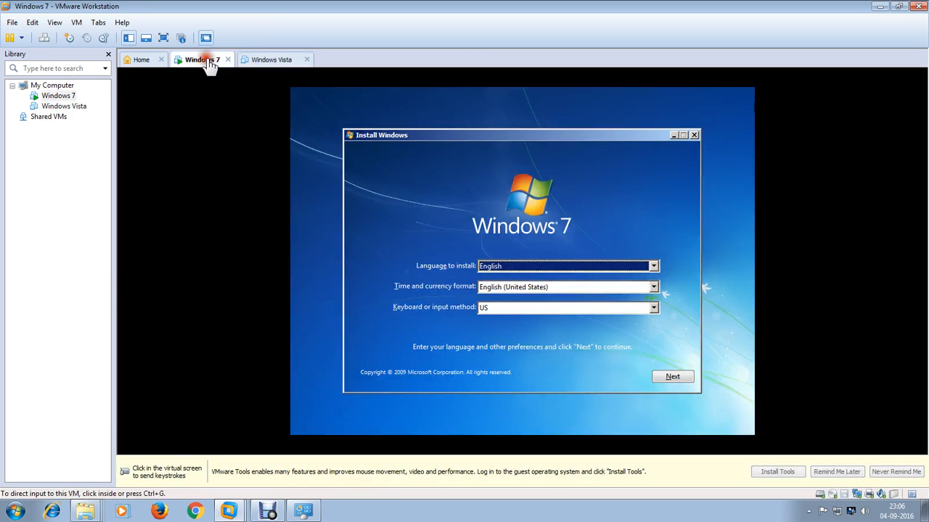
click(222, 81)
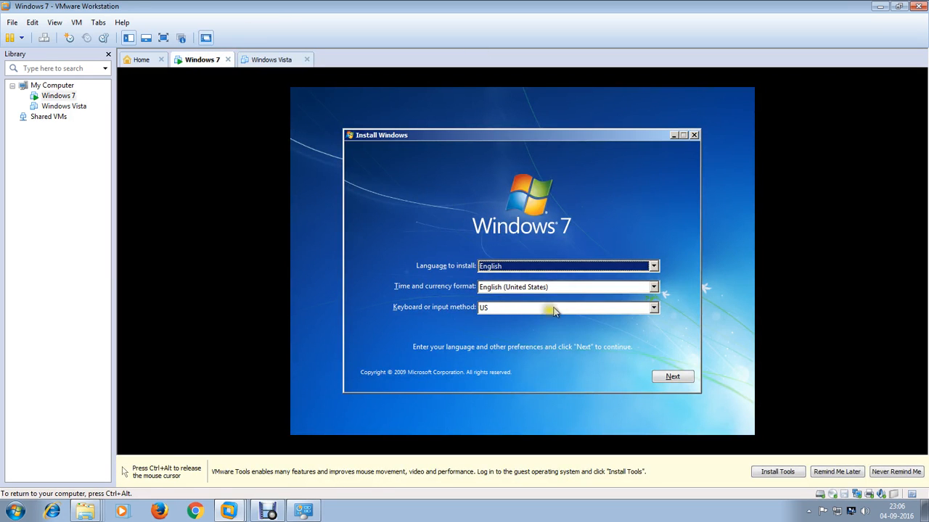
key(ctrl+alt)
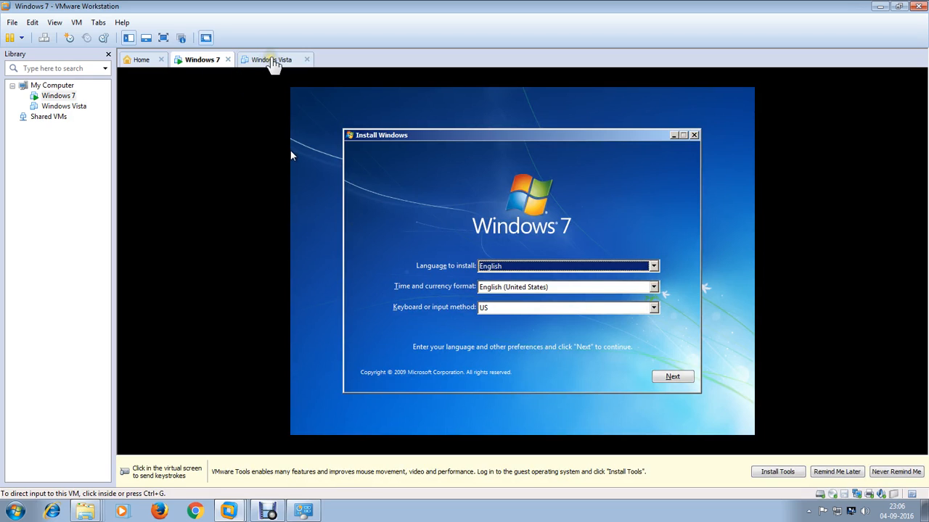
click(274, 61)
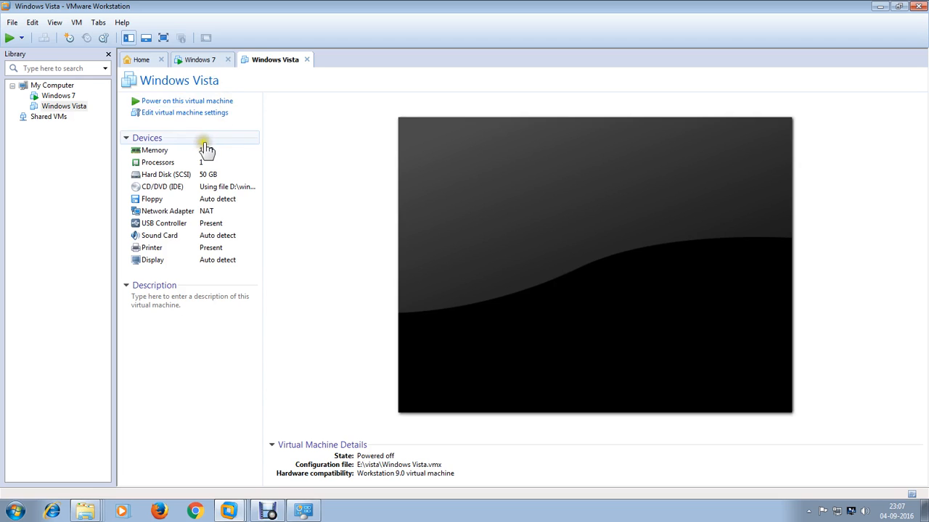
Power on the Windows Vista virtual machine, dismiss the removable devices hint, and leave full screen at the Vista installer
click(166, 103)
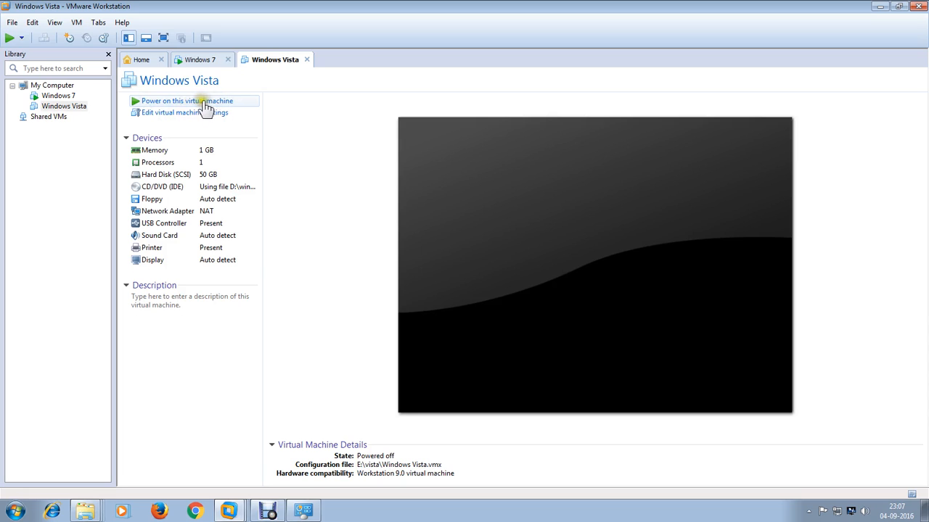
click(164, 103)
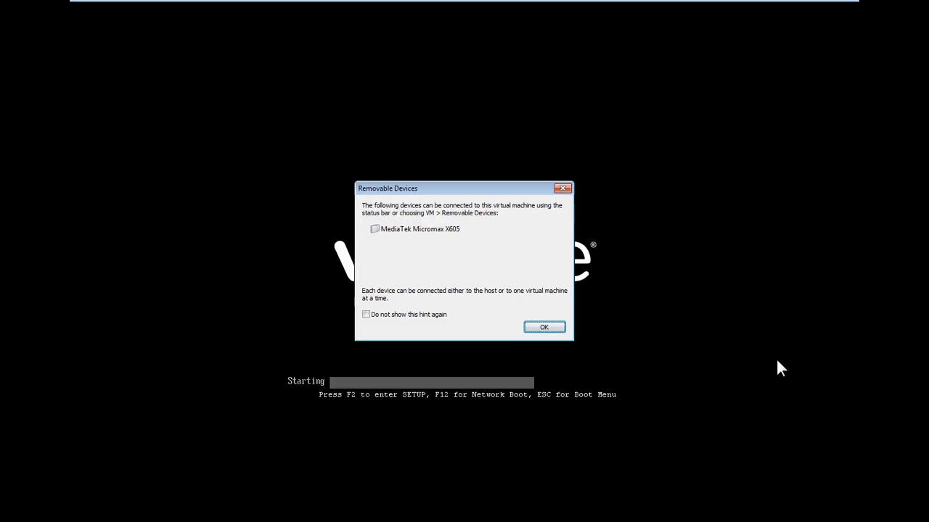
click(557, 324)
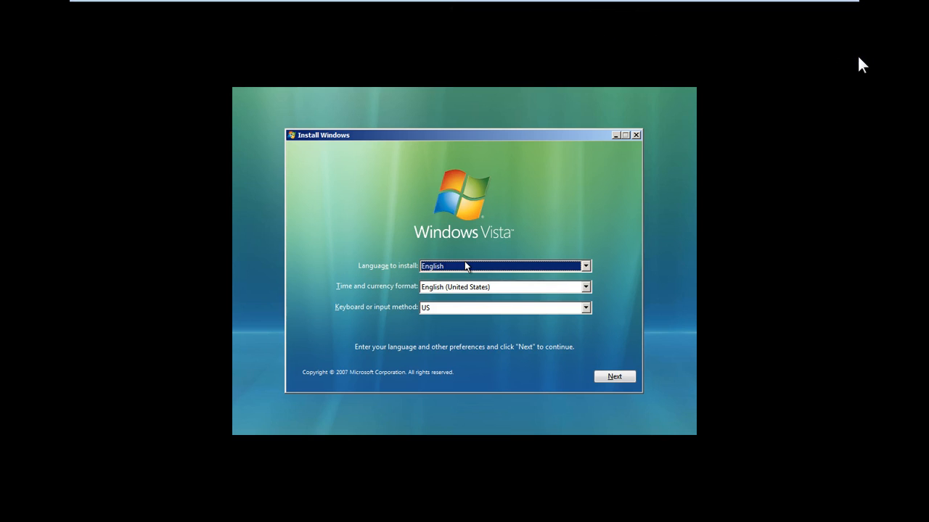
key(ctrl+alt+Return)
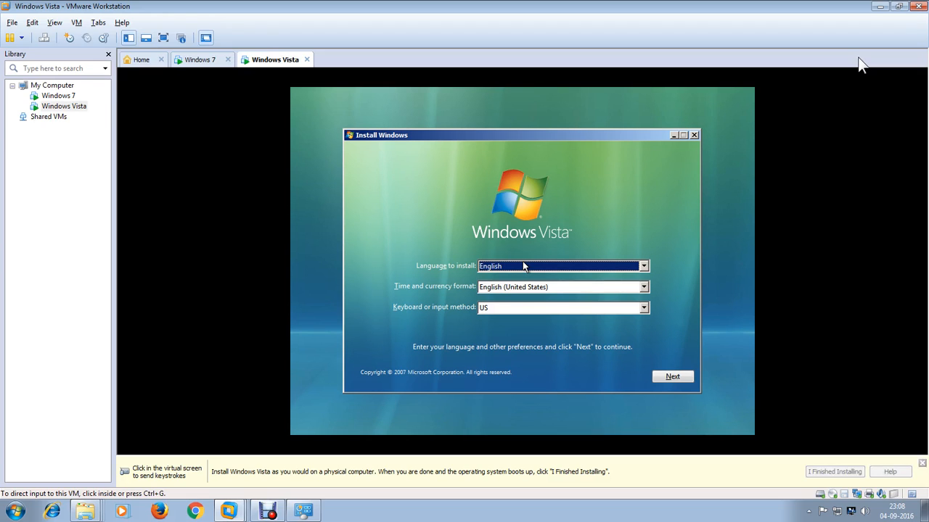
Minimize the virtual machine window and close the windows vista folder window on the desktop
click(885, 4)
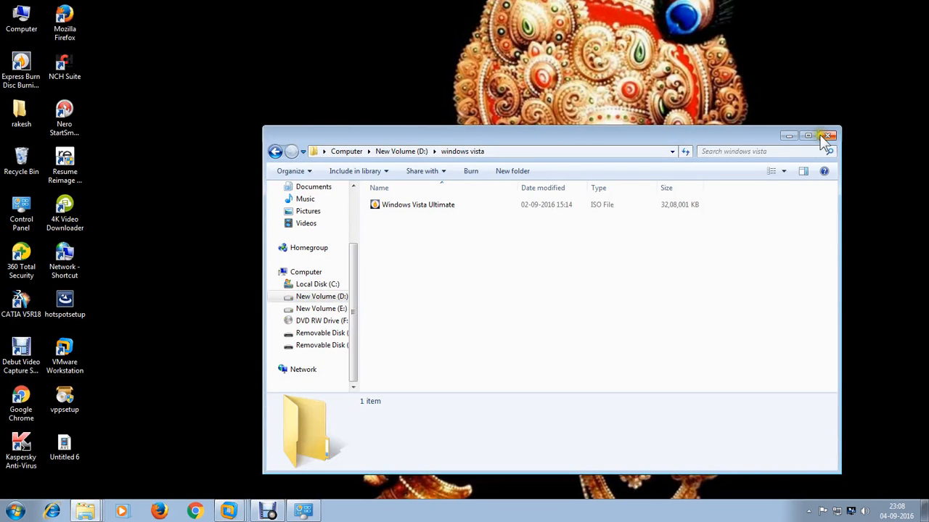
click(828, 137)
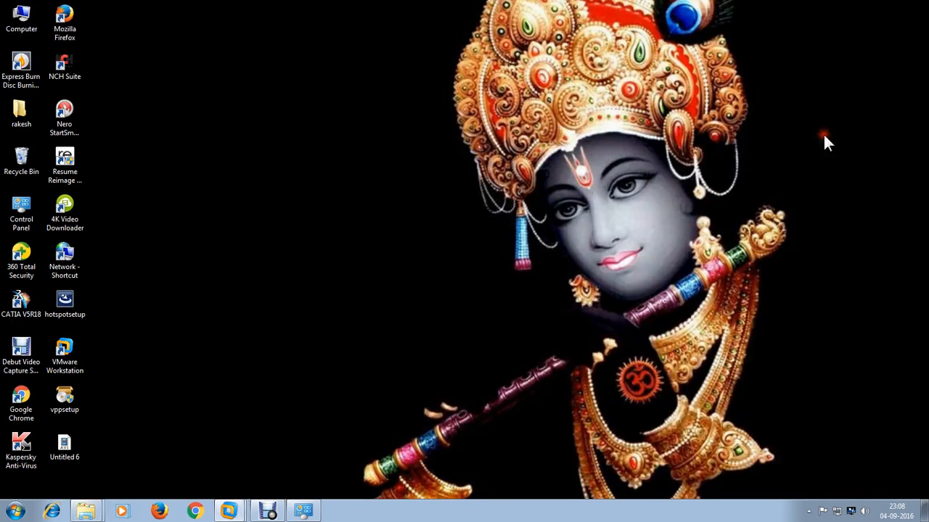
Restore the VMware Workstation window and view its home page, the Windows 7 machine's installer and the Windows Vista machine's installer
click(229, 511)
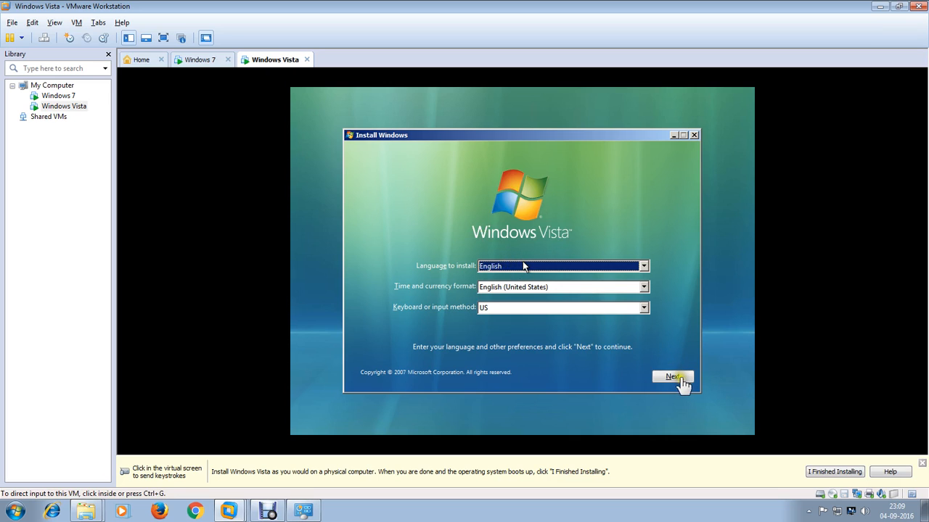
click(145, 61)
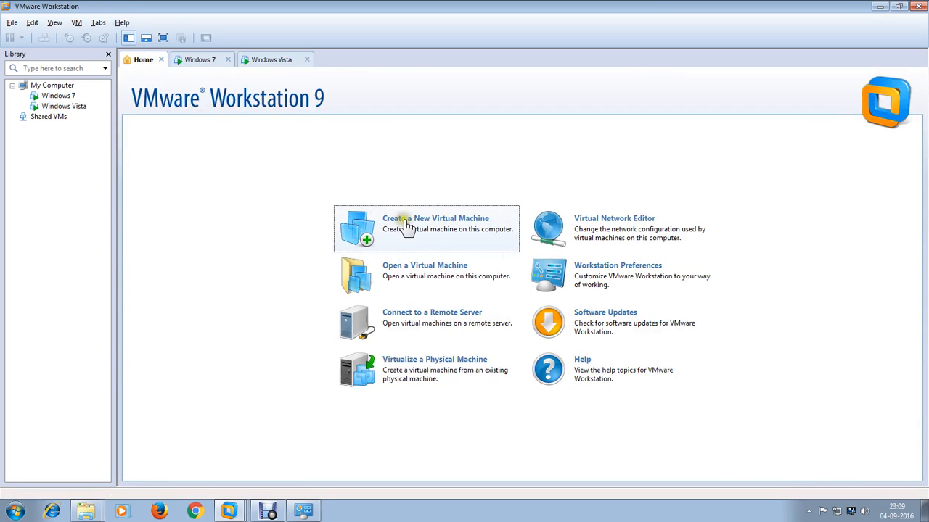
click(206, 61)
click(260, 63)
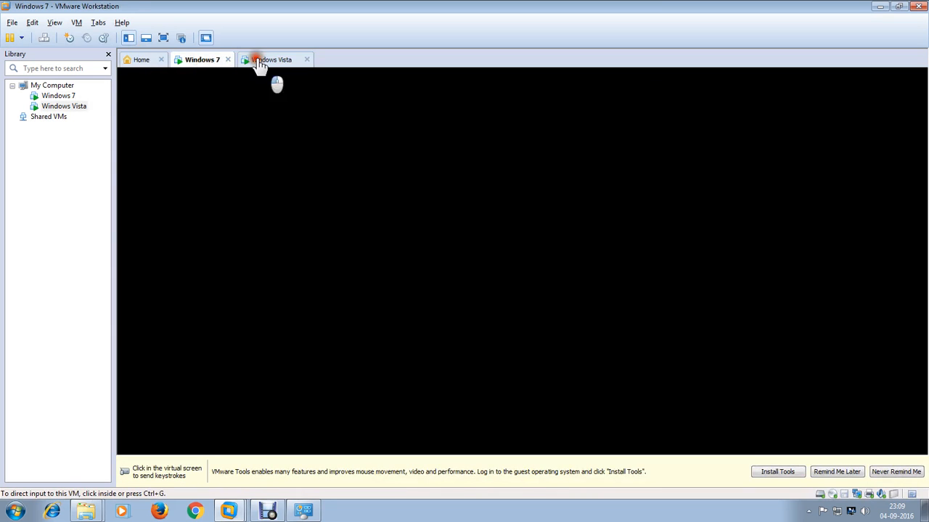
click(212, 62)
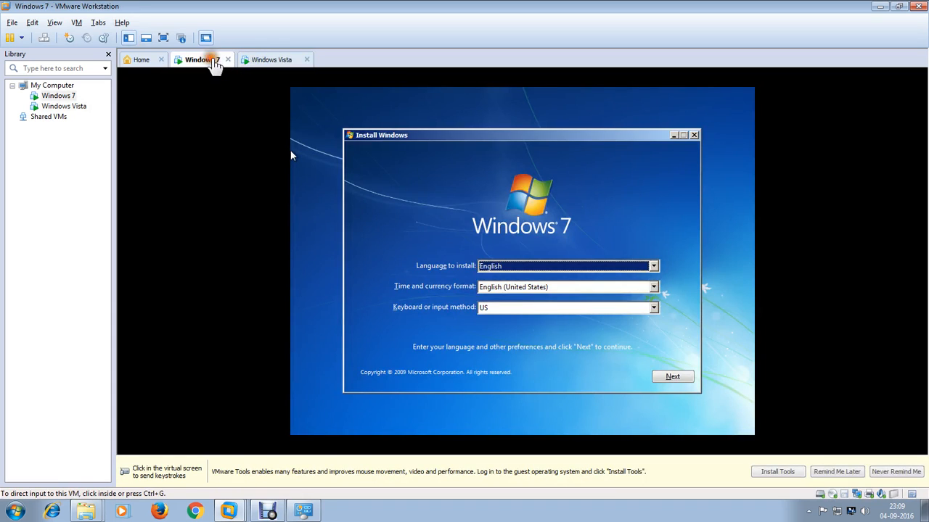
click(265, 62)
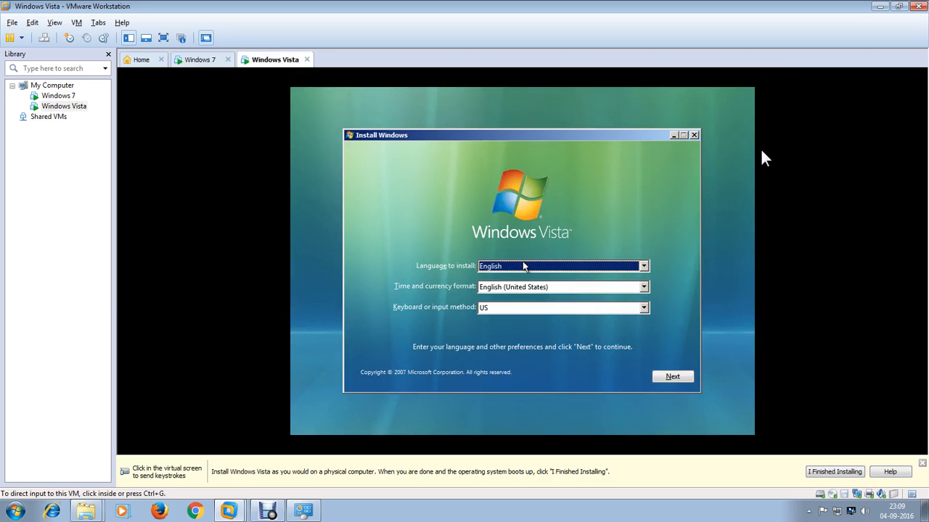
click(522, 288)
click(443, 345)
click(268, 513)
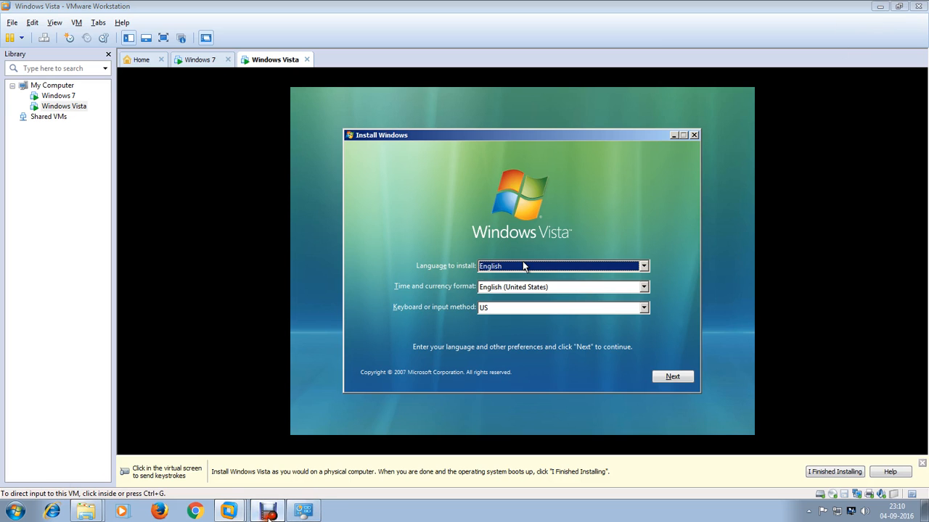